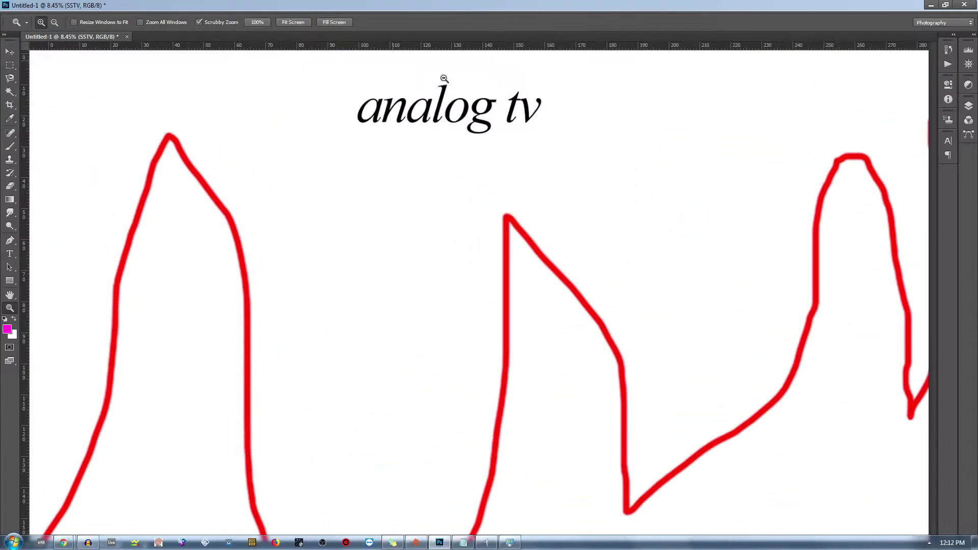
Step: Examine the analog TV waveform diagram, including its 6 MHz bandwidth label and the "30 frames a second" caption
{"action": "right_click", "coordinate": [497, 126]}
{"action": "left_click", "coordinate": [503, 129]}
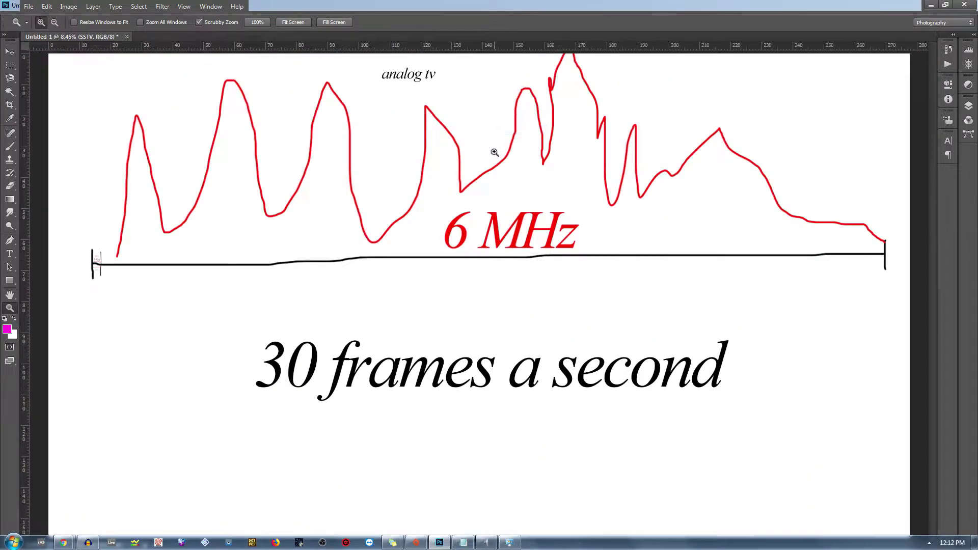
{"action": "left_click", "coordinate": [528, 218]}
{"action": "right_click", "coordinate": [560, 221]}
{"action": "left_click", "coordinate": [565, 223]}
{"action": "left_click", "coordinate": [511, 312]}
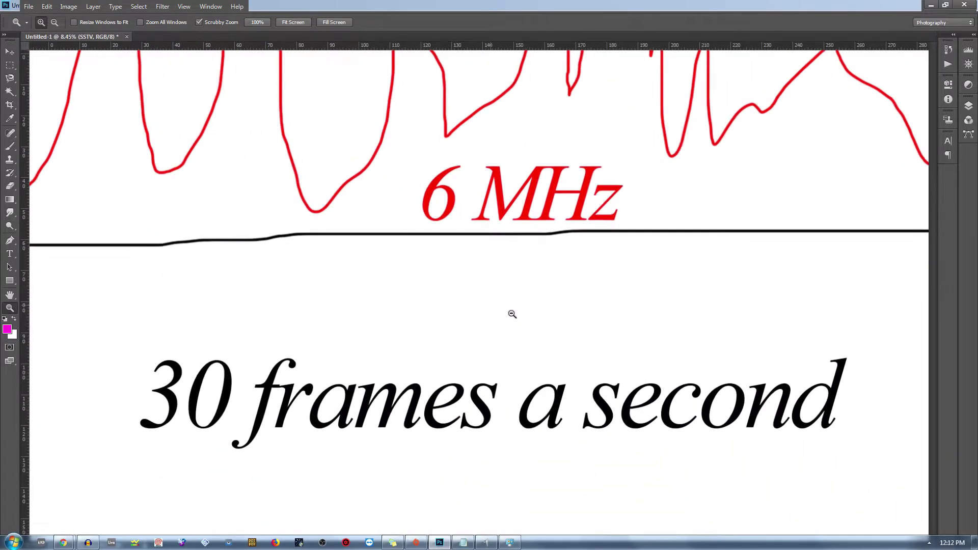
{"action": "right_click", "coordinate": [525, 342]}
{"action": "left_click", "coordinate": [533, 347]}
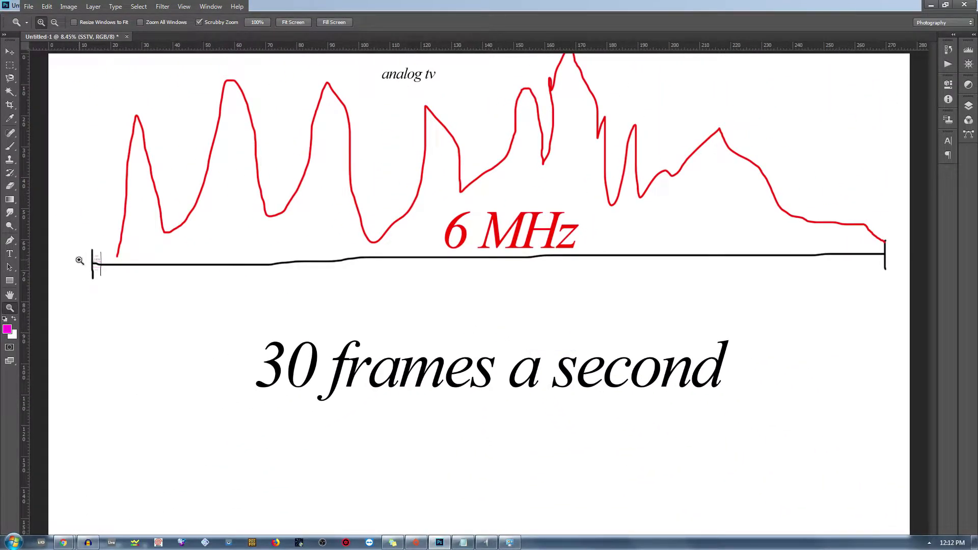
Step: Examine the tiny SSTV 3 KHz section at the start of the bandwidth line, then view the whole diagram again
{"action": "left_click_drag", "start_coordinate": [86, 266], "coordinate": [533, 334]}
{"action": "scroll", "coordinate": [533, 334], "scroll_direction": "up", "scroll_amount": 2}
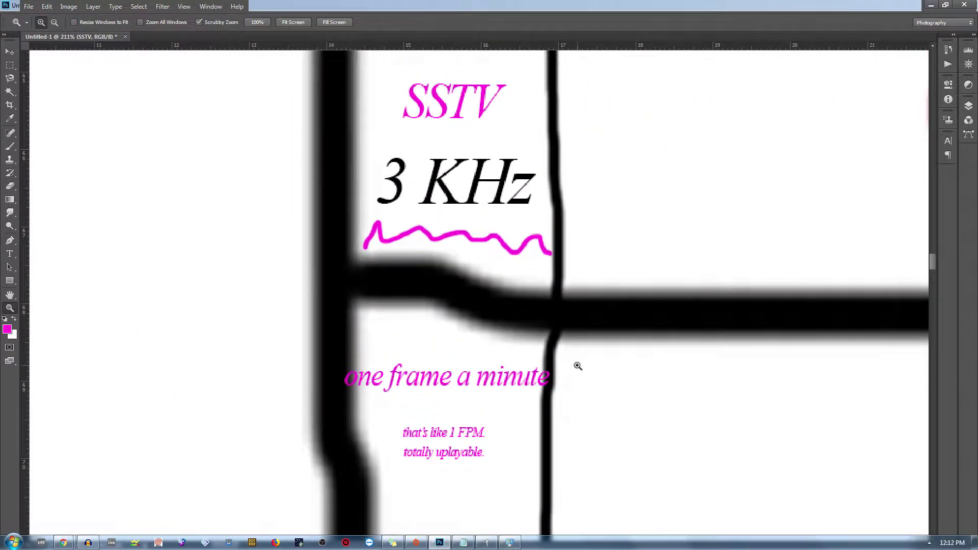
{"action": "right_click", "coordinate": [576, 368]}
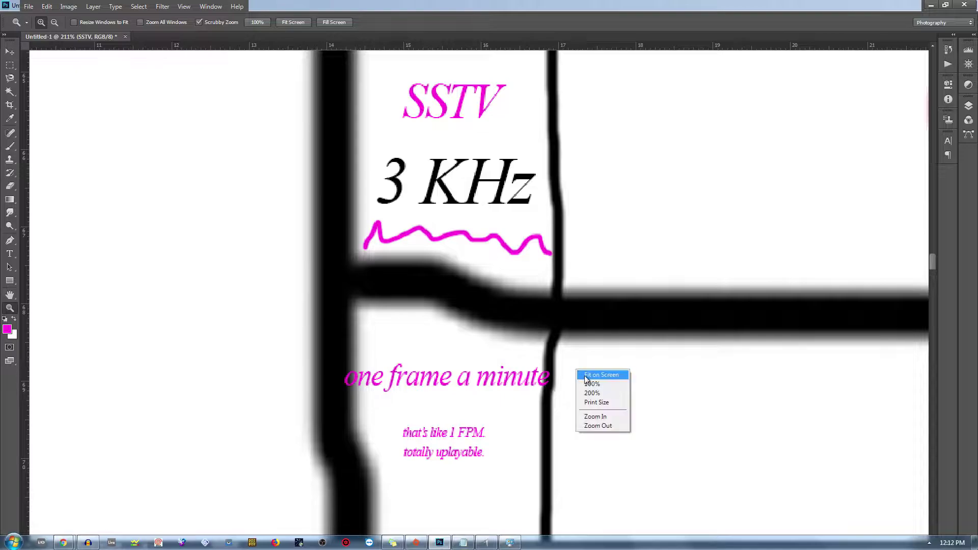
{"action": "mouse_move", "coordinate": [574, 372]}
{"action": "left_mouse_down"}
{"action": "mouse_move", "coordinate": [145, 291]}
{"action": "mouse_move", "coordinate": [266, 310]}
{"action": "left_mouse_up"}
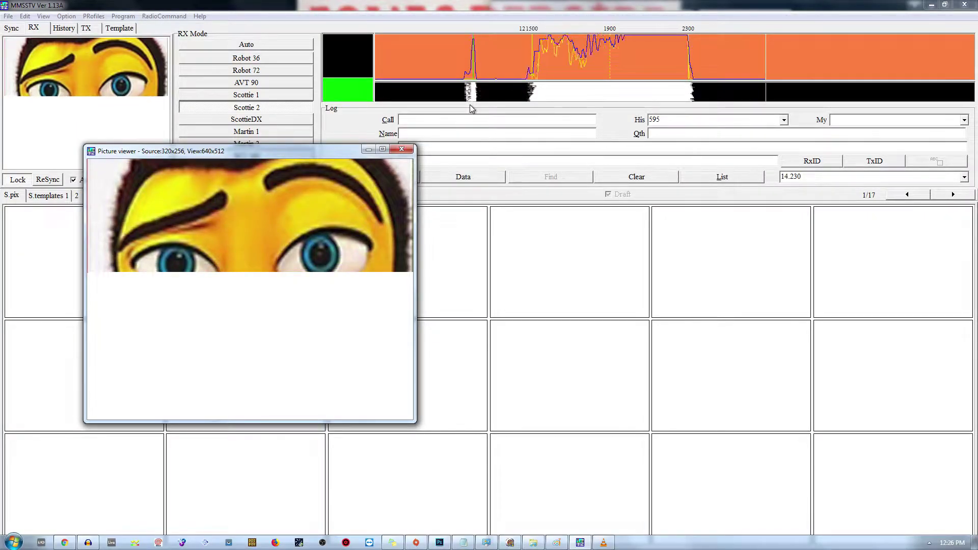
{"action": "scroll", "coordinate": [244, 176], "scroll_direction": "down", "scroll_amount": 2}
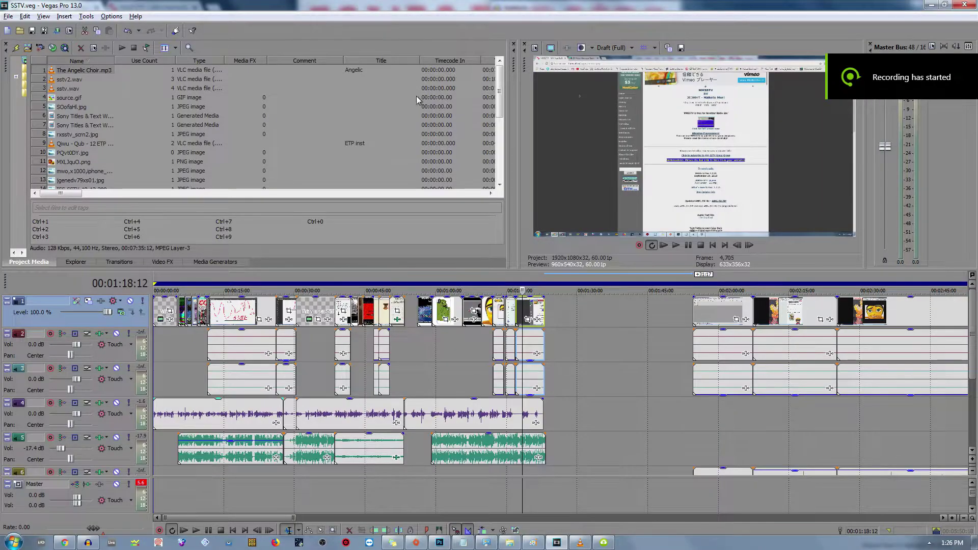
{"action": "scroll", "coordinate": [327, 365], "scroll_direction": "up", "scroll_amount": 2}
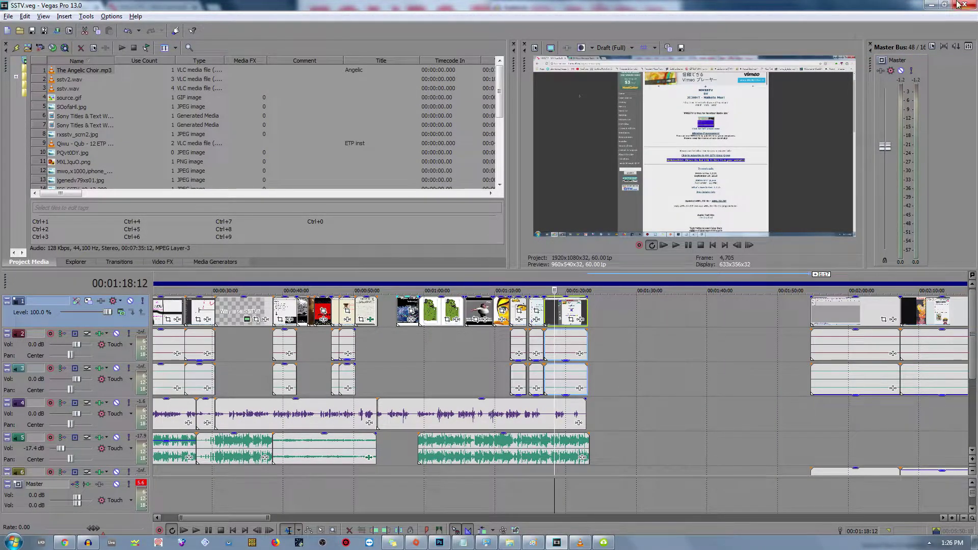
Step: Switch to Chrome and view the MMSSTV page on MM HamSoft and the SSTV Tools page on DX Atlas
{"action": "left_click", "coordinate": [929, 4]}
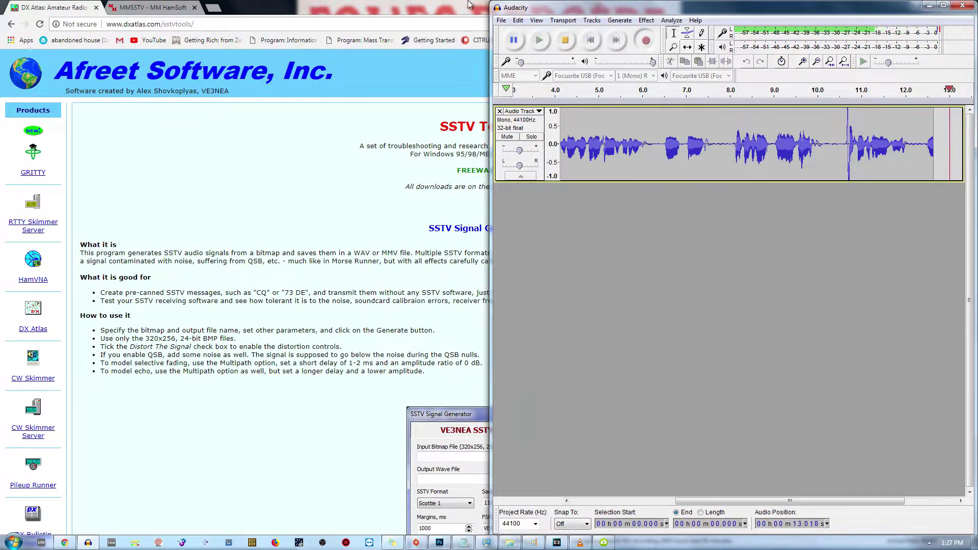
{"action": "left_click", "coordinate": [457, 83]}
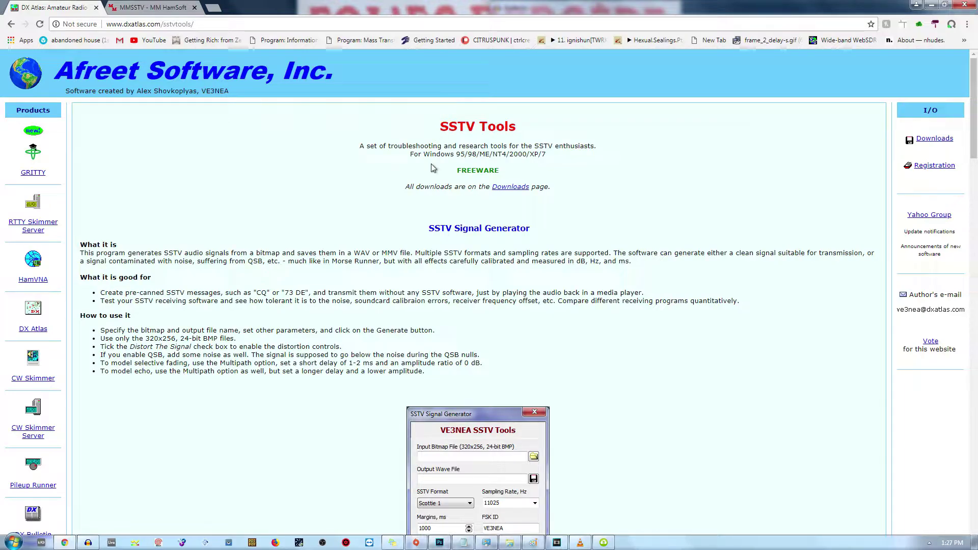
{"action": "left_click", "coordinate": [153, 7]}
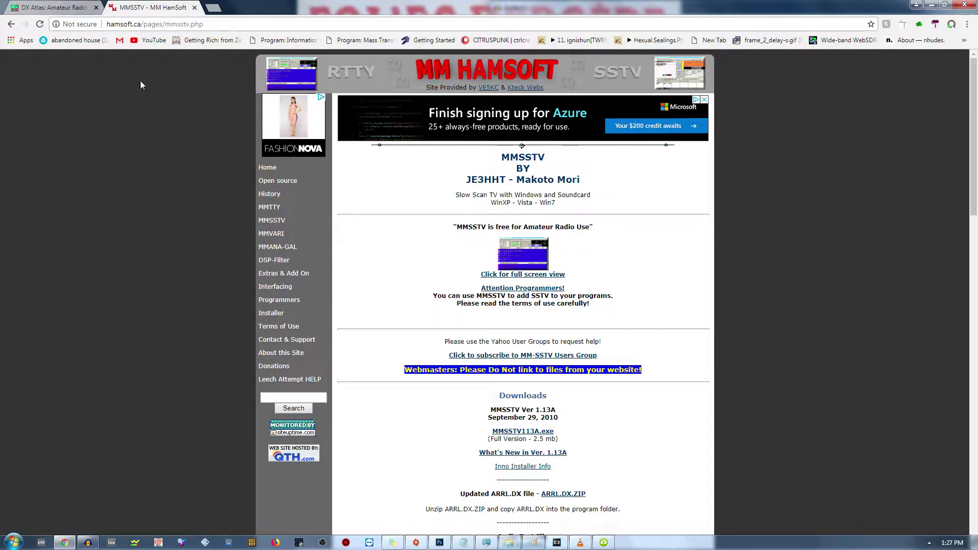
{"action": "left_click", "coordinate": [61, 5]}
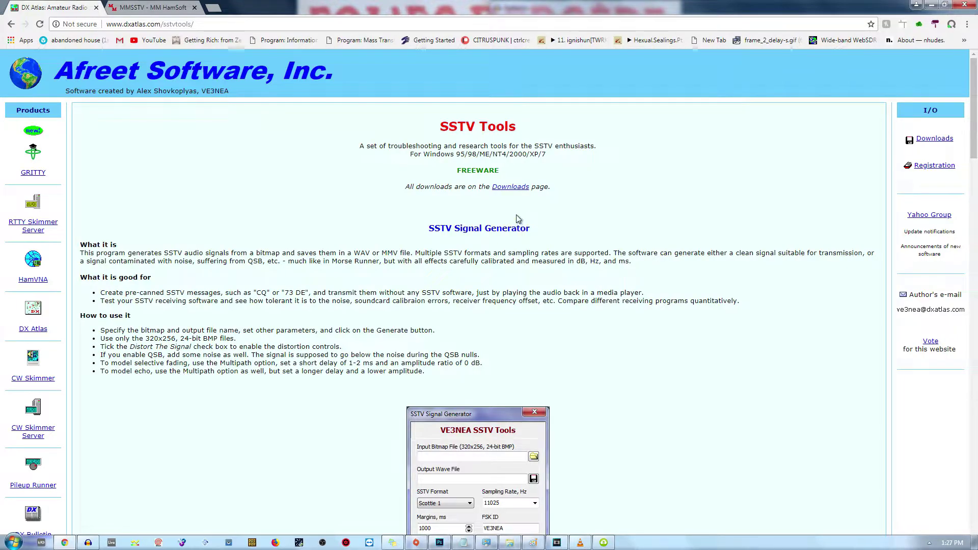
Step: Download SSTV Tools from the DX Atlas downloads page and return to the MMSSTV page
{"action": "left_click", "coordinate": [511, 187]}
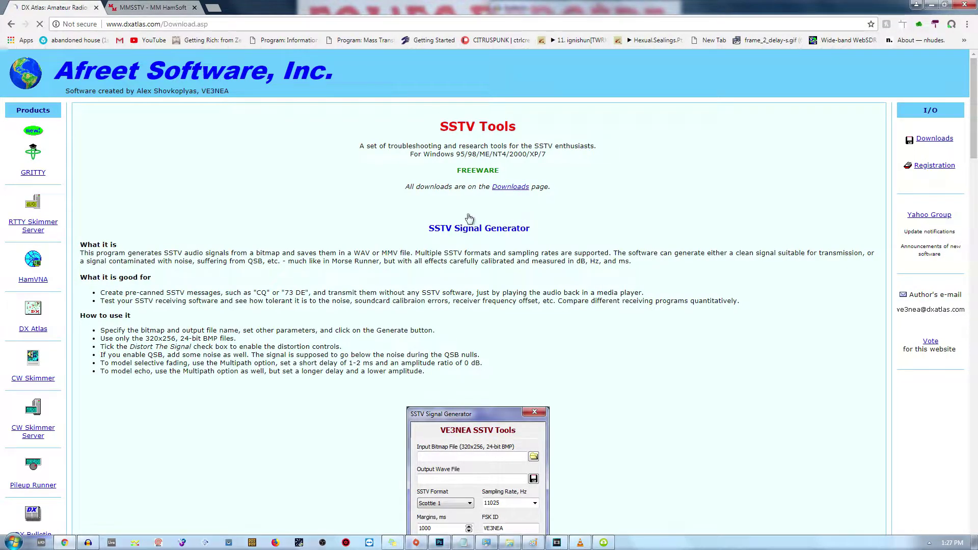
{"action": "scroll", "coordinate": [319, 232], "scroll_direction": "down", "scroll_amount": 20}
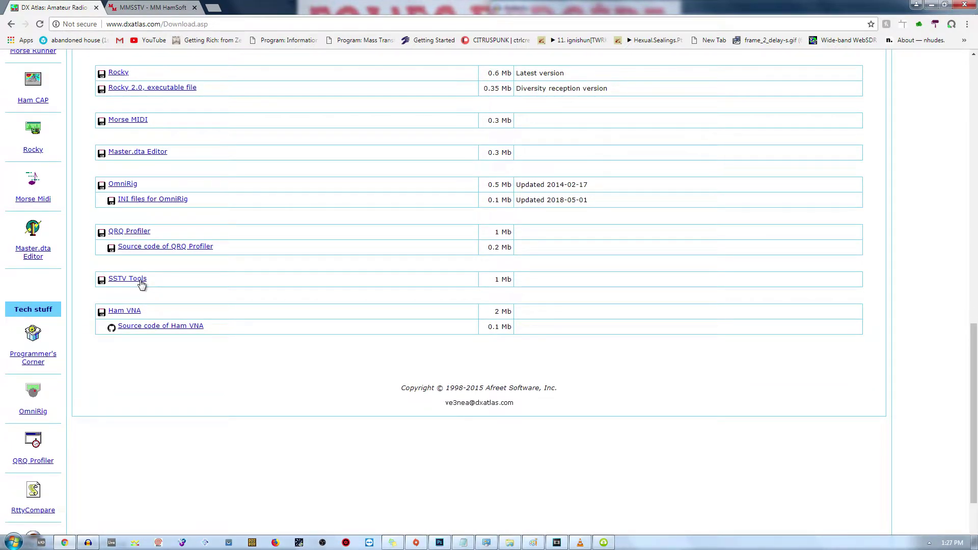
{"action": "left_click", "coordinate": [140, 281]}
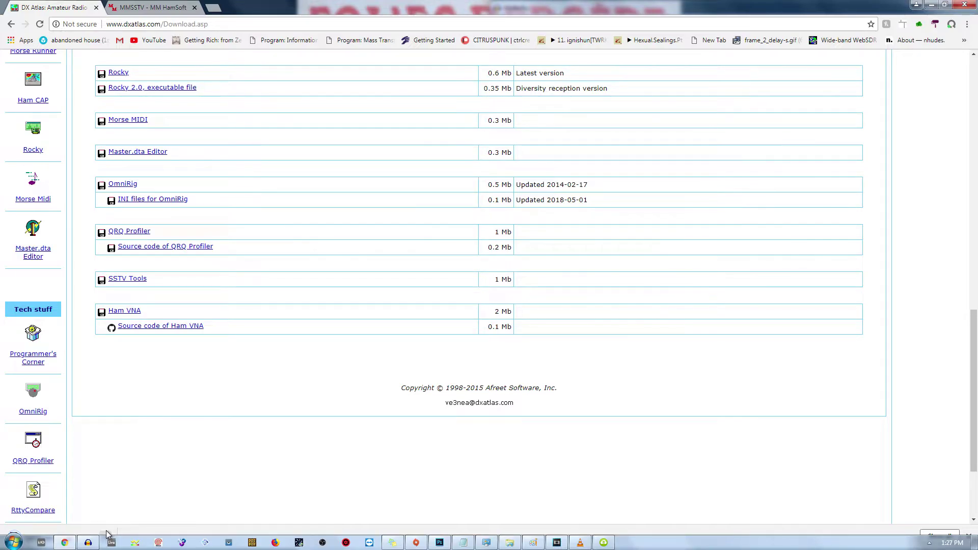
{"action": "left_click", "coordinate": [146, 9]}
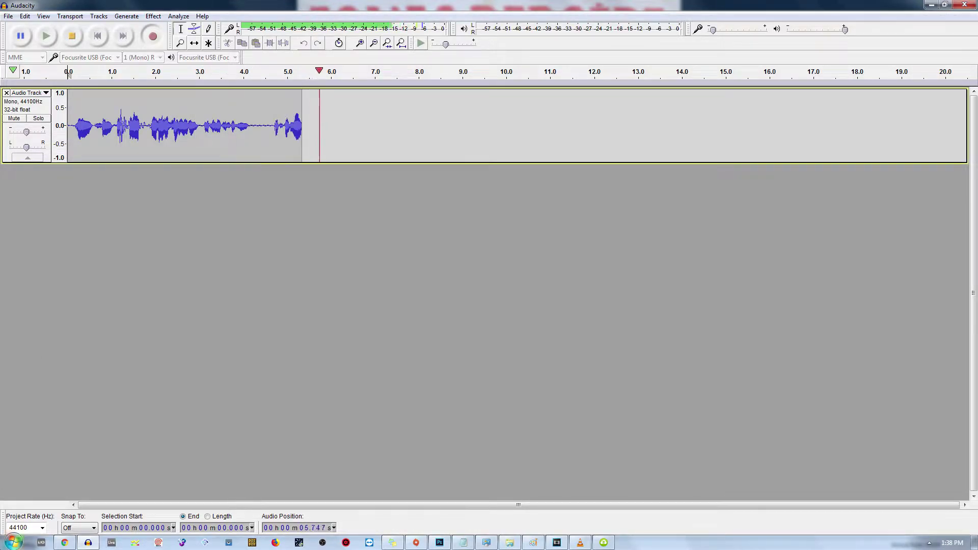
Step: Search the computer's programs for "sstv" and launch SSTV Signal Generator
{"action": "key", "text": "super"}
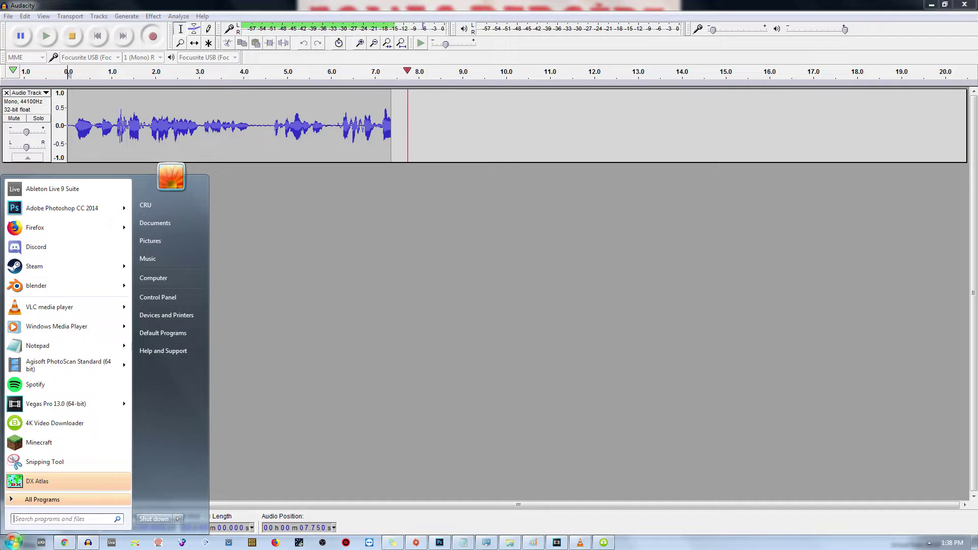
{"action": "type", "text": "sstv"}
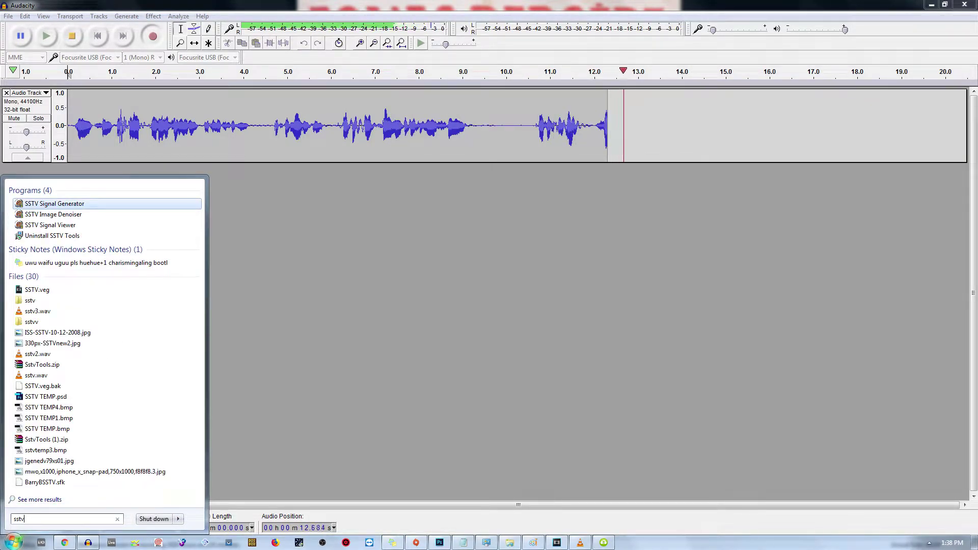
{"action": "key", "text": "Return"}
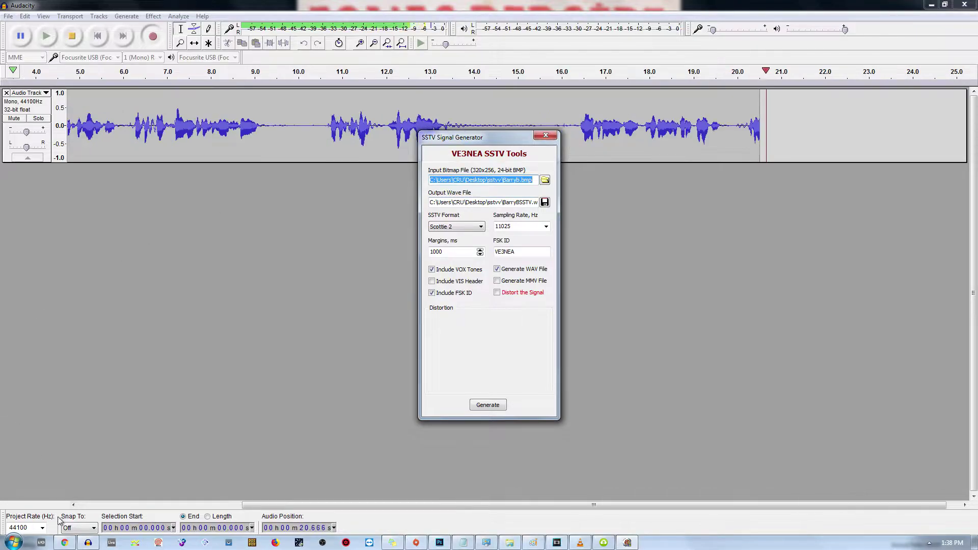
Step: Switch to Chrome, open Google in a new tab and search for "barry b benson meme"
{"action": "mouse_move", "coordinate": [64, 542]}
{"action": "left_click", "coordinate": [85, 482]}
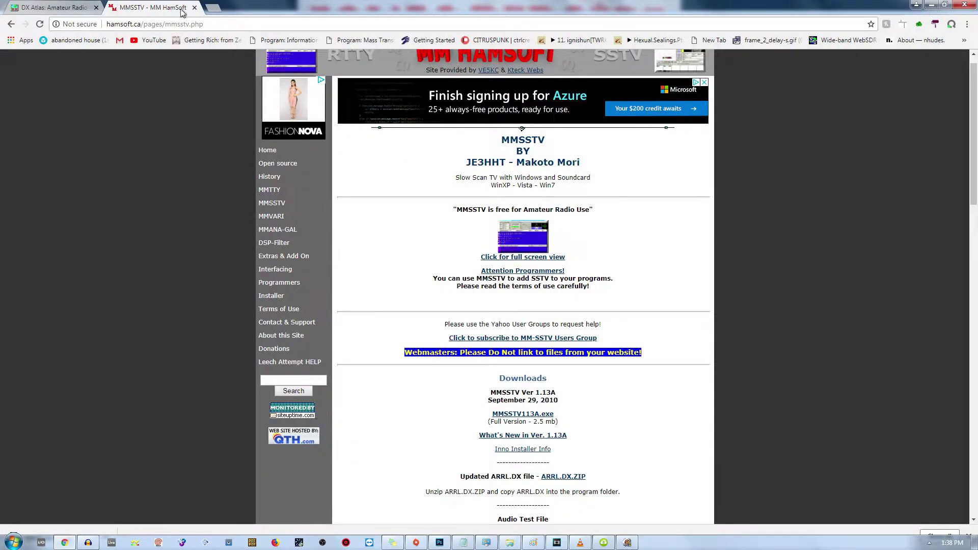
{"action": "left_click", "coordinate": [213, 8]}
{"action": "type", "text": "google"}
{"action": "key", "text": "Return"}
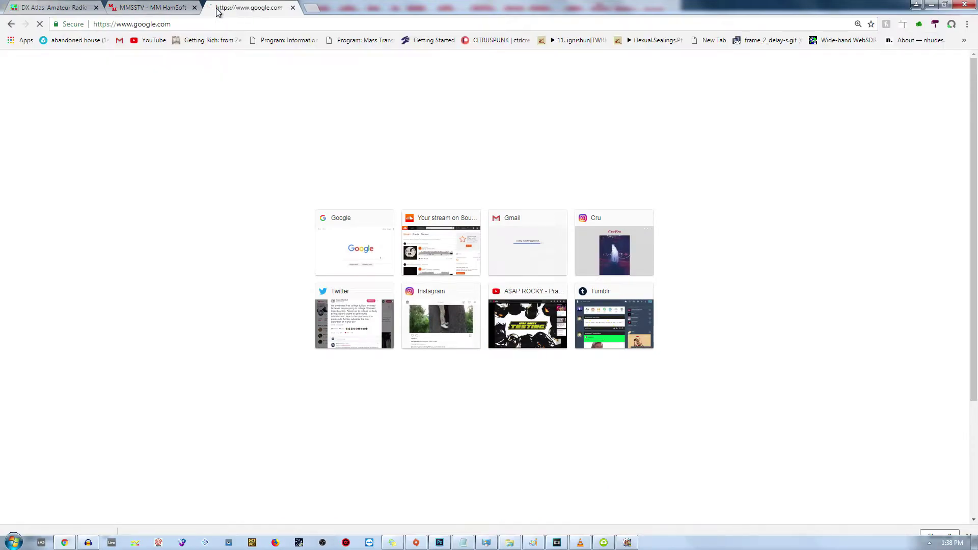
{"action": "type", "text": "bar"}
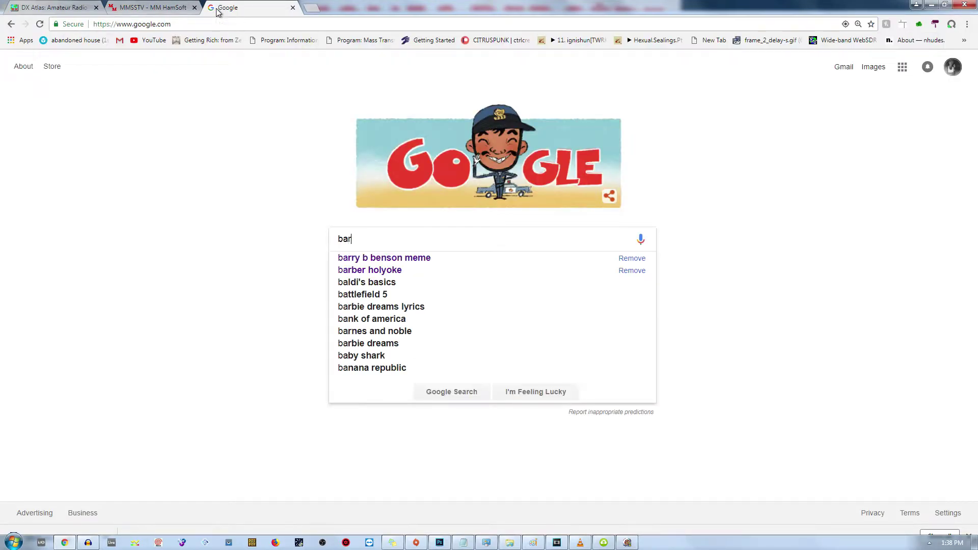
{"action": "type", "text": "r "}
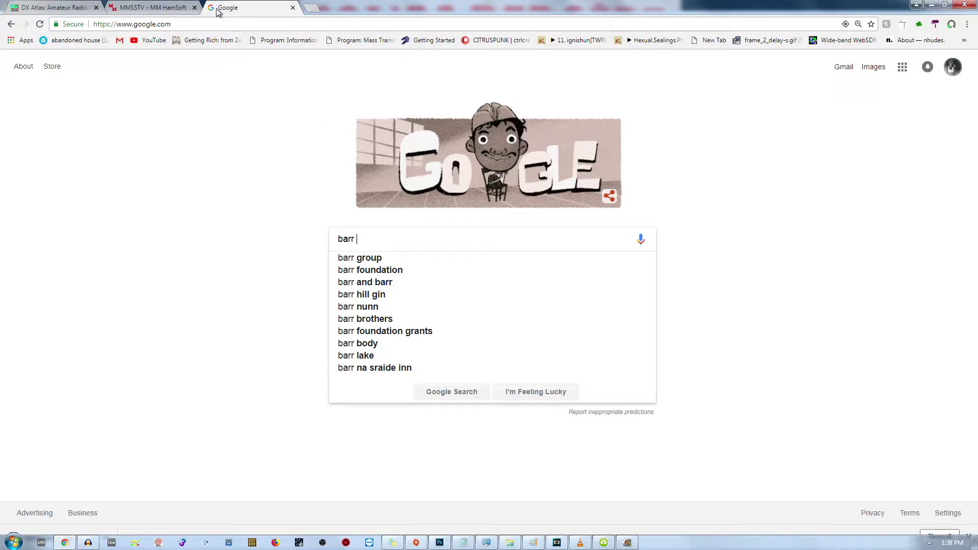
{"action": "type", "text": "by"}
{"action": "key", "text": "Down"}
{"action": "key", "text": "Return"}
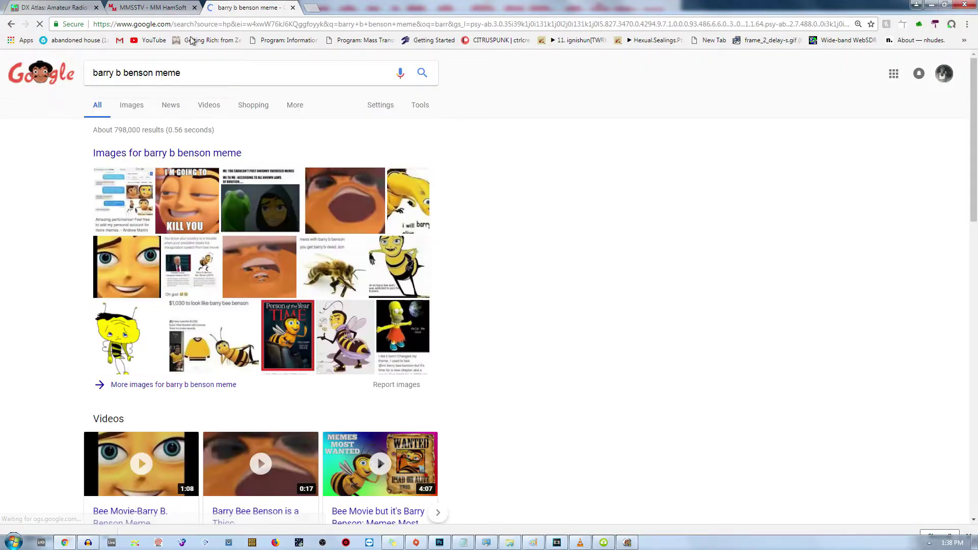
Step: Show the image results and open the preview of Barry lowering his green sunglasses
{"action": "left_click", "coordinate": [131, 105]}
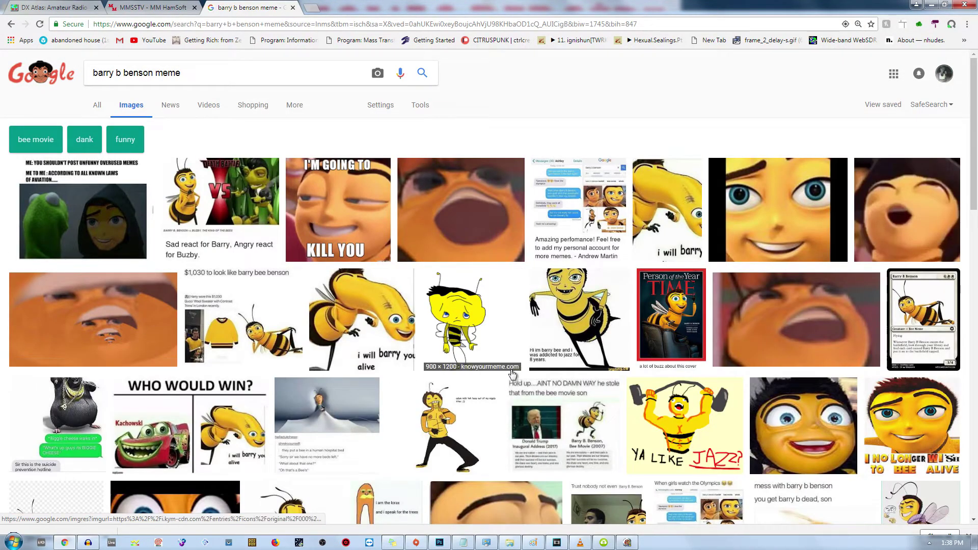
{"action": "scroll", "coordinate": [562, 335], "scroll_direction": "down", "scroll_amount": 4}
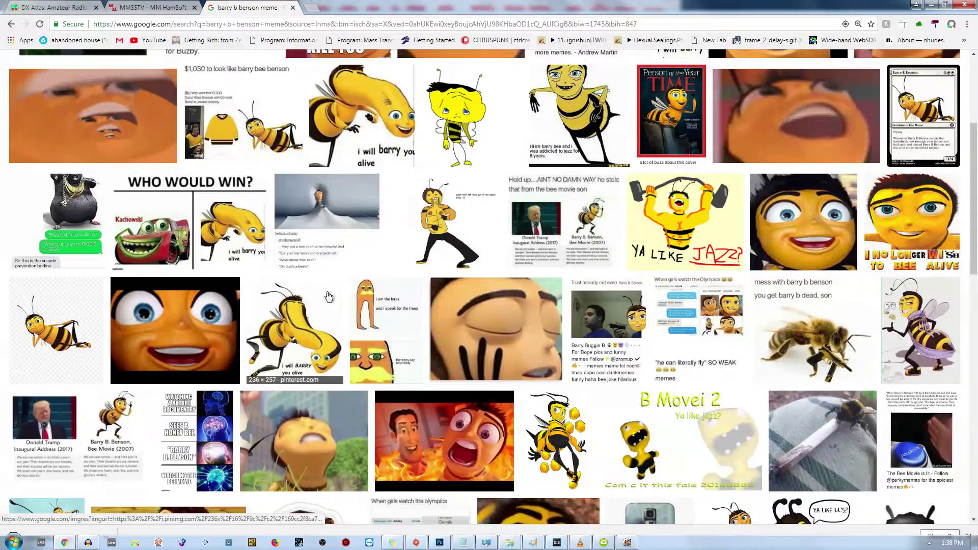
{"action": "scroll", "coordinate": [585, 338], "scroll_direction": "down", "scroll_amount": 5}
{"action": "left_click", "coordinate": [166, 287]}
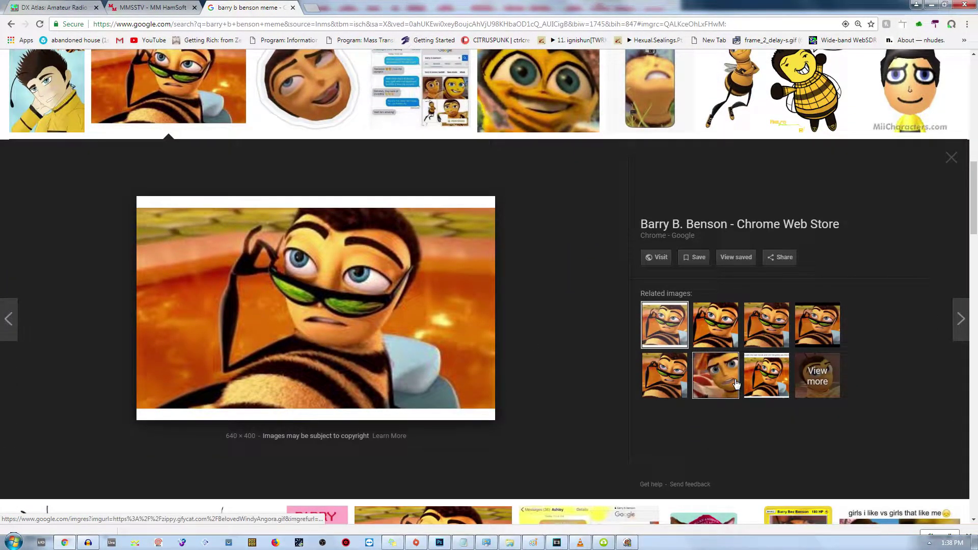
Step: Open the previewed image on its own, save it as a JPEG, then close its page and minimize the browser
{"action": "right_click", "coordinate": [284, 293]}
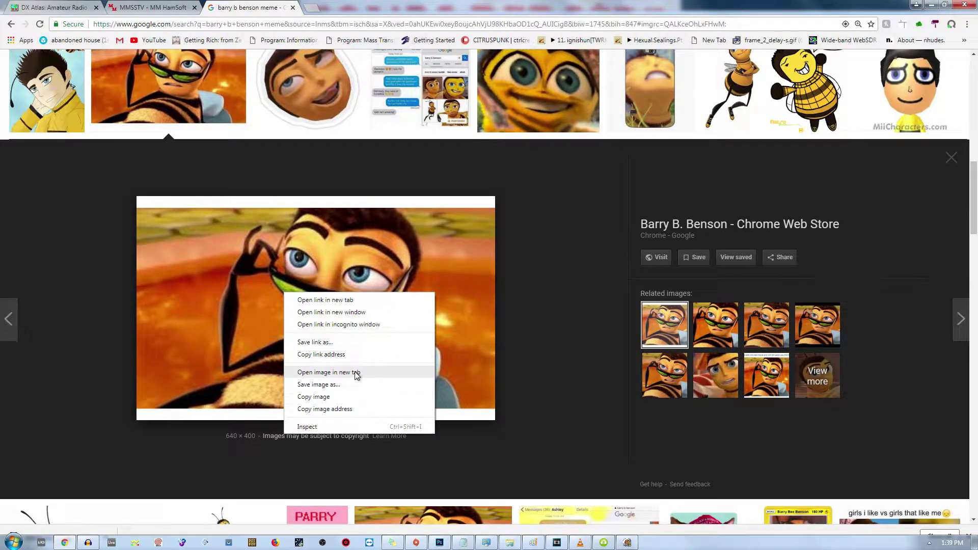
{"action": "left_click", "coordinate": [355, 373]}
{"action": "key", "text": "ctrl+Tab"}
{"action": "key", "text": "ctrl+s"}
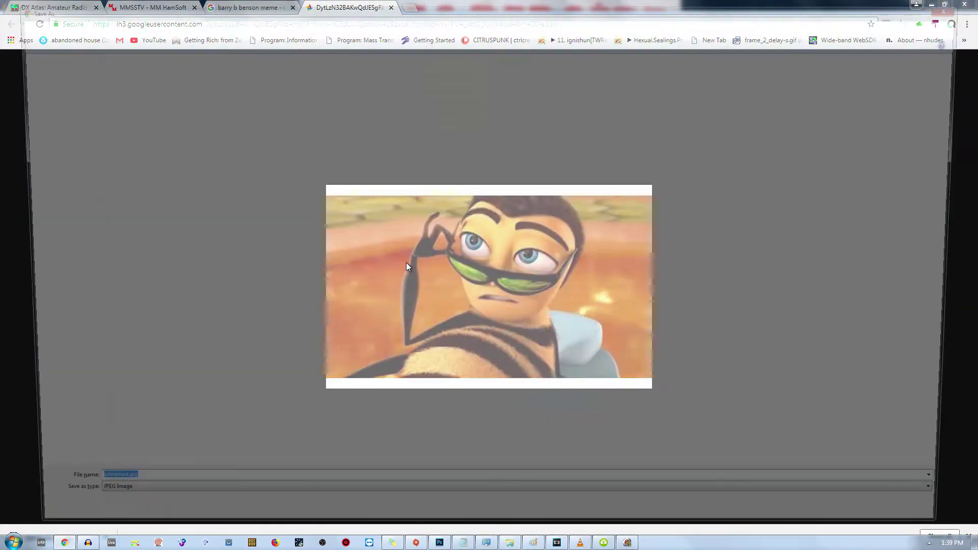
{"action": "left_click", "coordinate": [891, 533]}
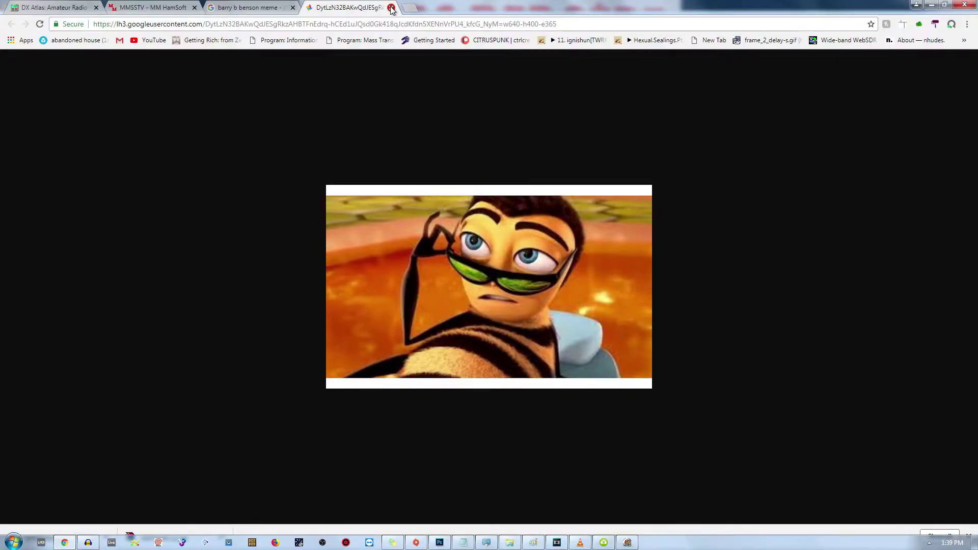
{"action": "left_click", "coordinate": [391, 8]}
{"action": "left_click", "coordinate": [930, 5]}
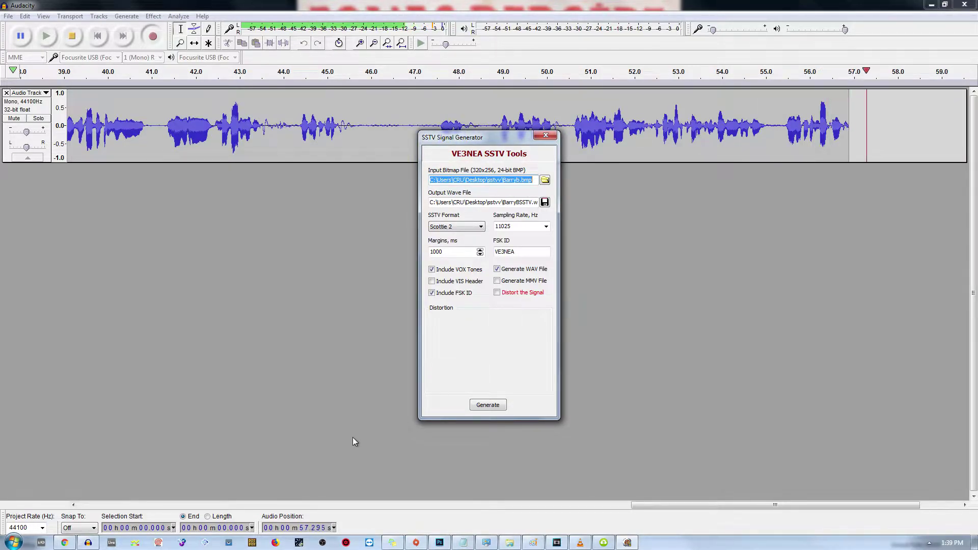
Step: Search the computer's programs for "paint" and launch Paint
{"action": "left_click", "coordinate": [14, 542]}
{"action": "type", "text": "paint"}
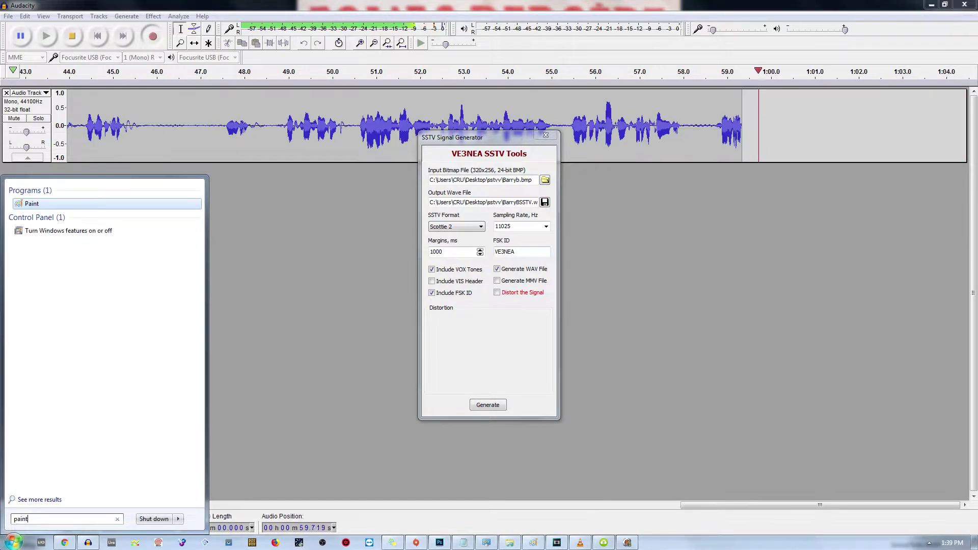
{"action": "key", "text": "Return"}
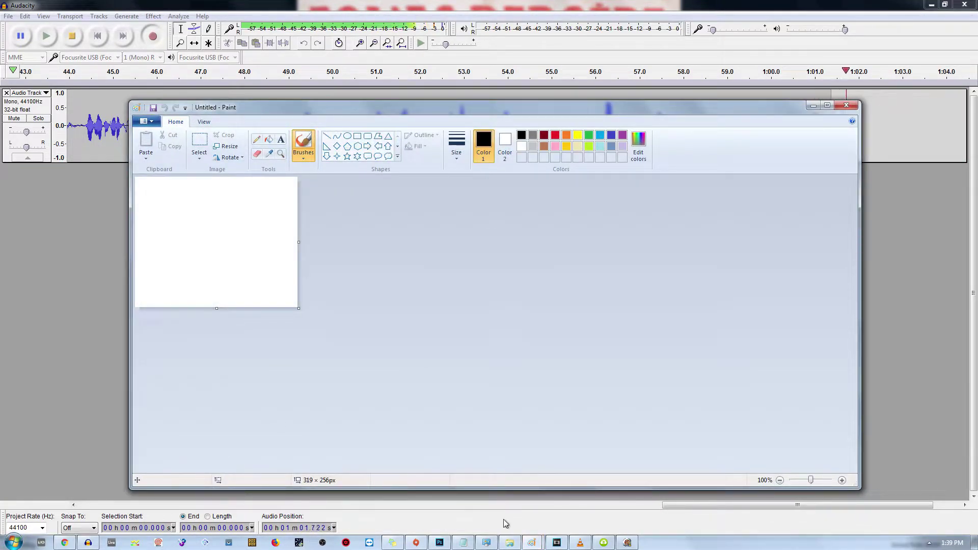
Step: Switch to the Windows Explorer window showing the sstv folder and go to the Desktop folder
{"action": "left_click", "coordinate": [516, 543]}
{"action": "left_click", "coordinate": [206, 189]}
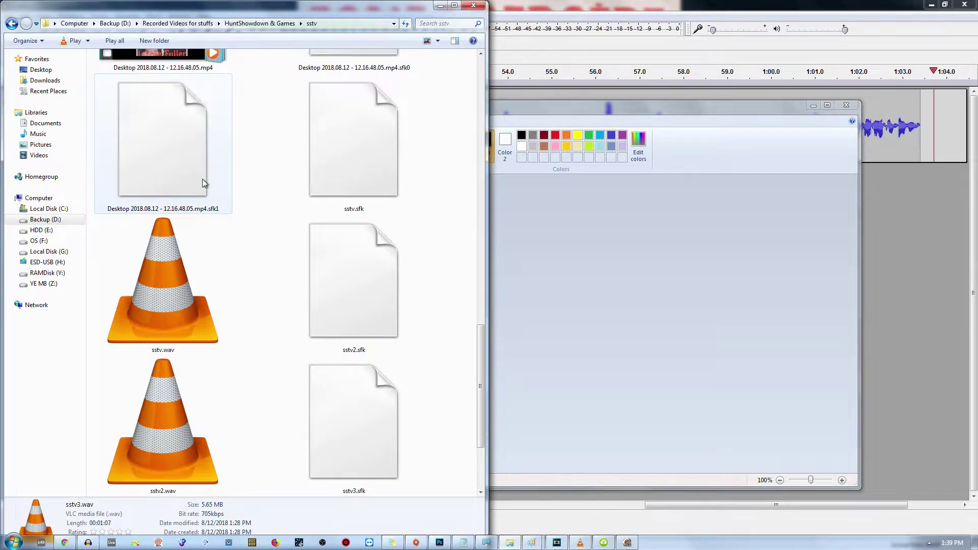
{"action": "scroll", "coordinate": [204, 184], "scroll_direction": "up", "scroll_amount": 5}
{"action": "left_click", "coordinate": [41, 69]}
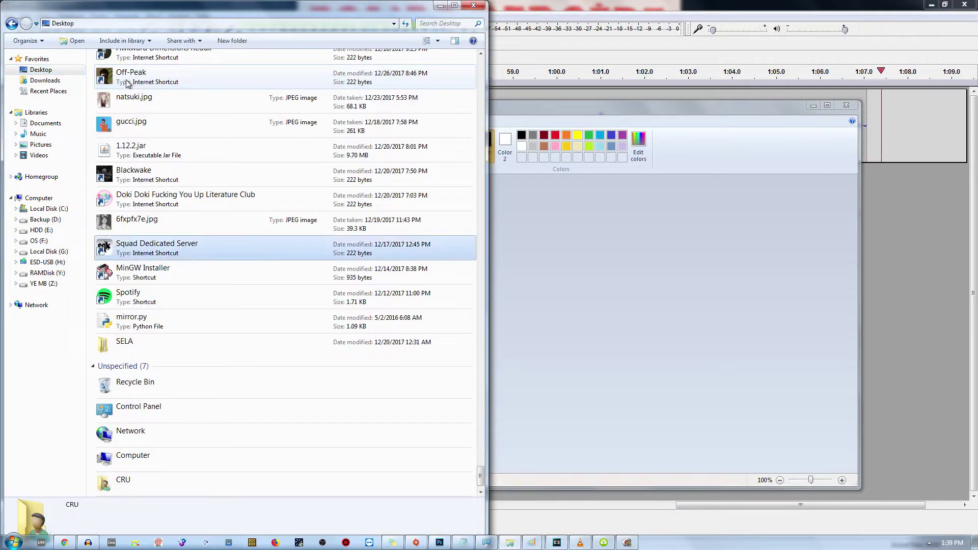
Step: Find the sstvv folder on the Desktop and open its unnamed.jpg picture in Paint
{"action": "left_click", "coordinate": [130, 297]}
{"action": "left_click", "coordinate": [153, 351]}
{"action": "scroll", "coordinate": [157, 362], "scroll_direction": "up", "scroll_amount": 10}
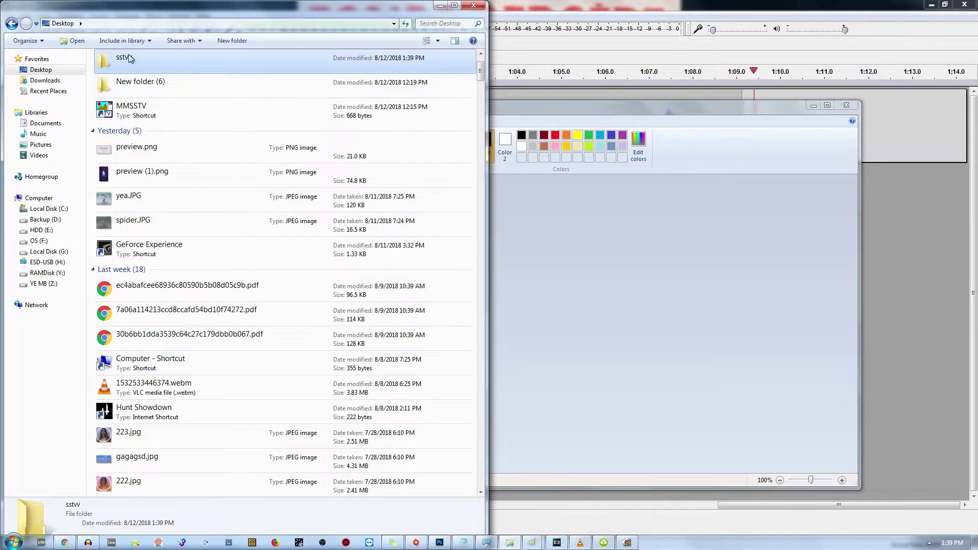
{"action": "key", "text": "alt+Left"}
{"action": "double_click", "coordinate": [300, 179]}
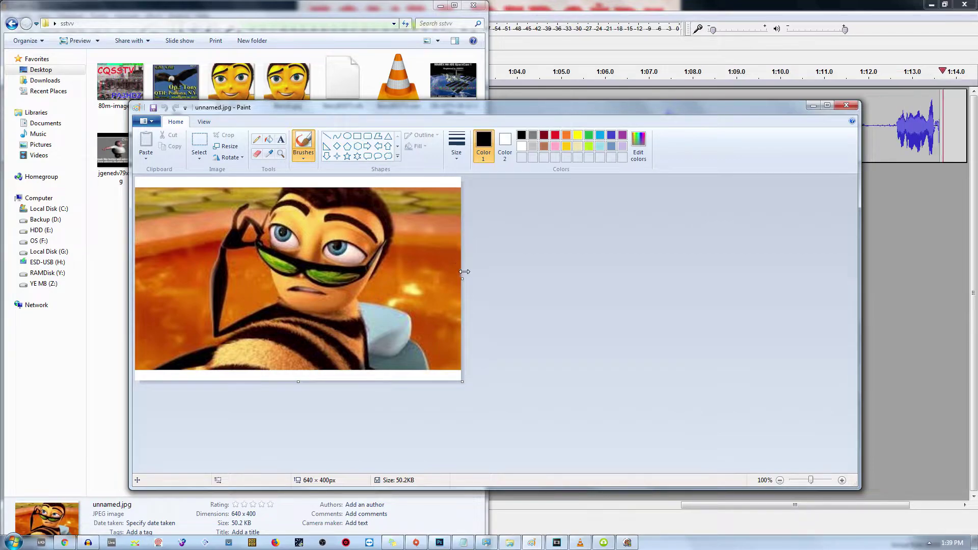
Step: Crop the white bars off the picture with a selection about 582 × 355 px, and trim the canvas width to about 557 px
{"action": "left_click", "coordinate": [199, 142]}
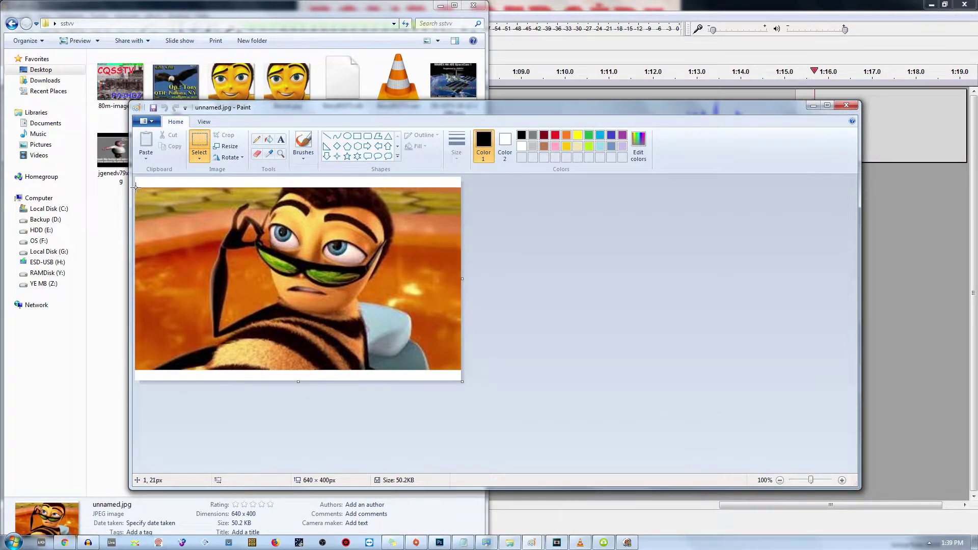
{"action": "left_click_drag", "start_coordinate": [150, 189], "coordinate": [445, 369]}
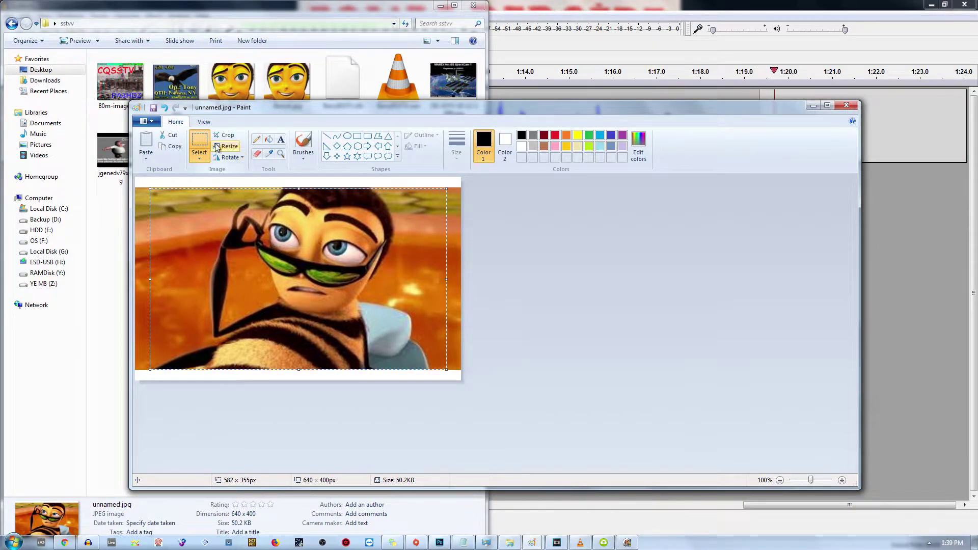
{"action": "left_click", "coordinate": [224, 135]}
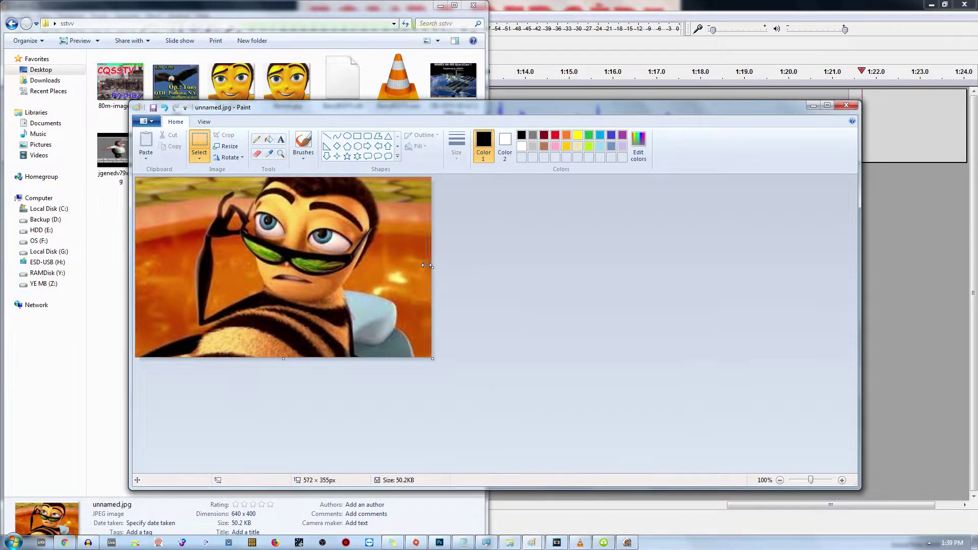
{"action": "left_click_drag", "start_coordinate": [433, 268], "coordinate": [420, 268]}
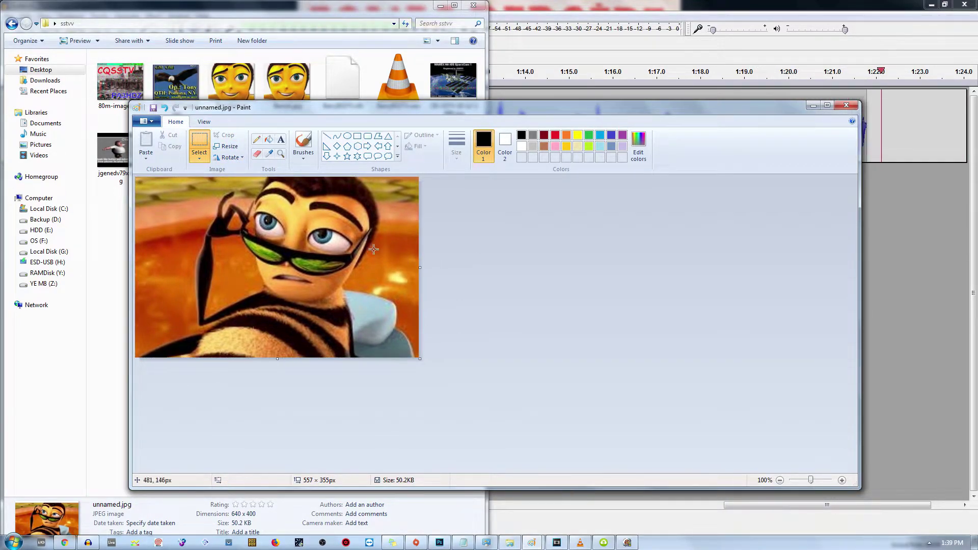
Step: Resize the picture to 320 × 256 pixels without maintaining aspect ratio, checking the required bitmap size in SSTV Signal Generator
{"action": "left_click", "coordinate": [234, 148]}
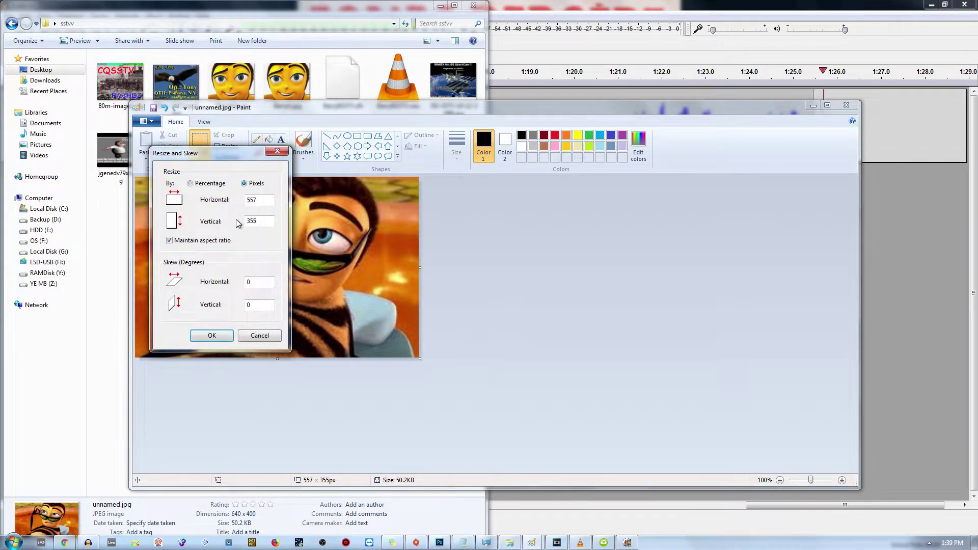
{"action": "left_click", "coordinate": [169, 240]}
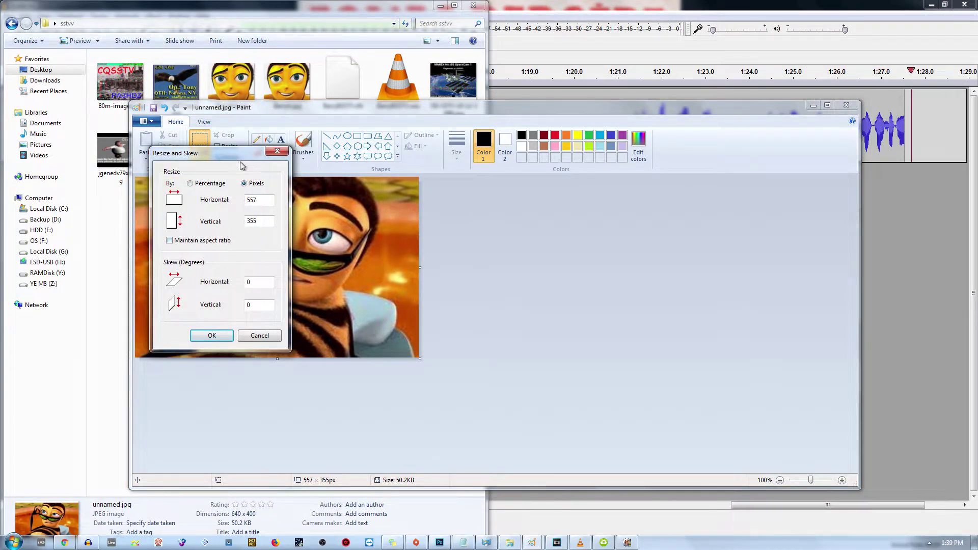
{"action": "left_click_drag", "start_coordinate": [235, 153], "coordinate": [441, 159]}
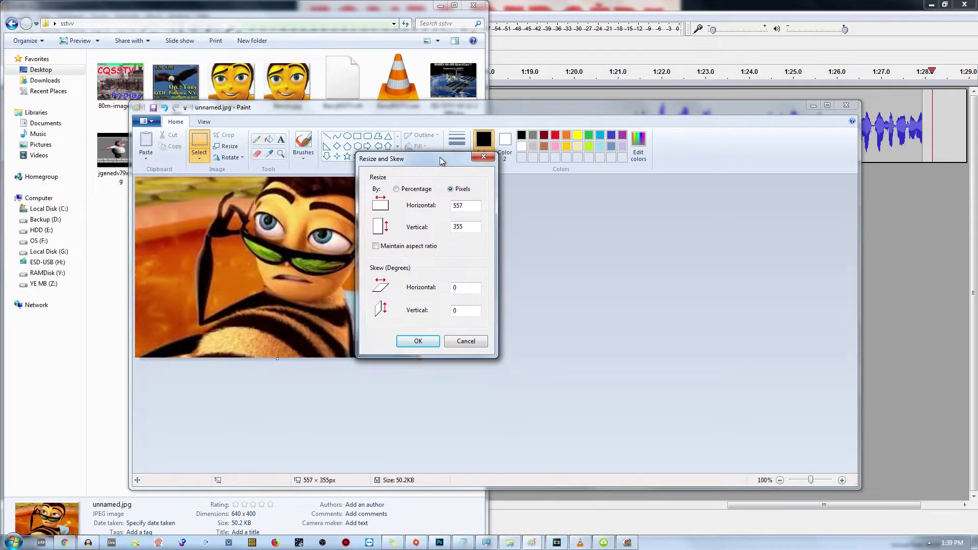
{"action": "left_click", "coordinate": [636, 546]}
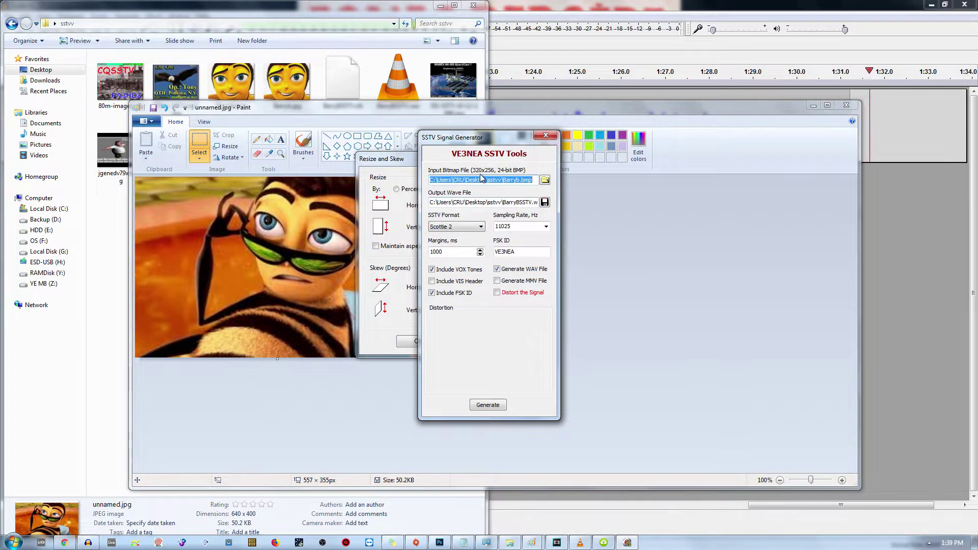
{"action": "left_click_drag", "start_coordinate": [474, 137], "coordinate": [567, 137]}
{"action": "left_click", "coordinate": [396, 208]}
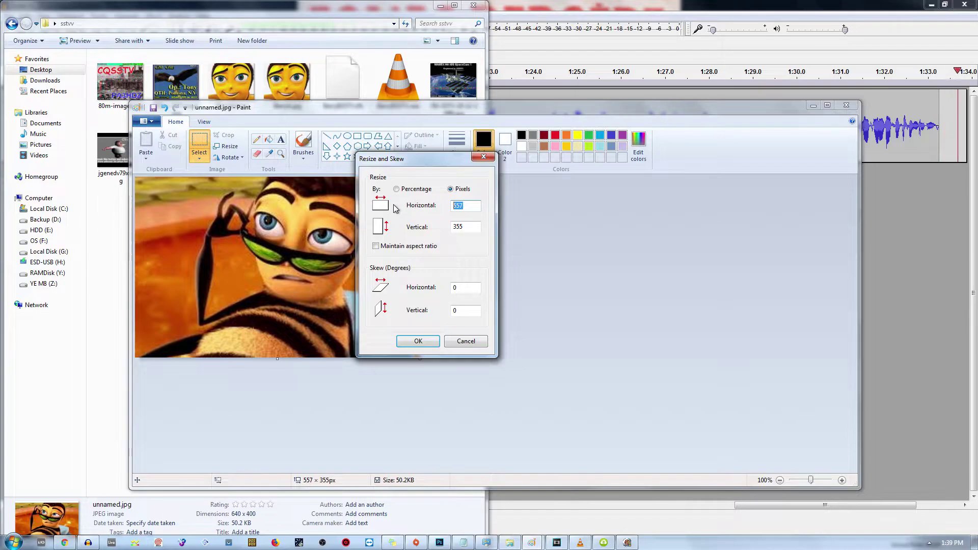
{"action": "type", "text": "320"}
{"action": "key", "text": "Tab"}
{"action": "type", "text": "256"}
{"action": "left_click", "coordinate": [417, 341]}
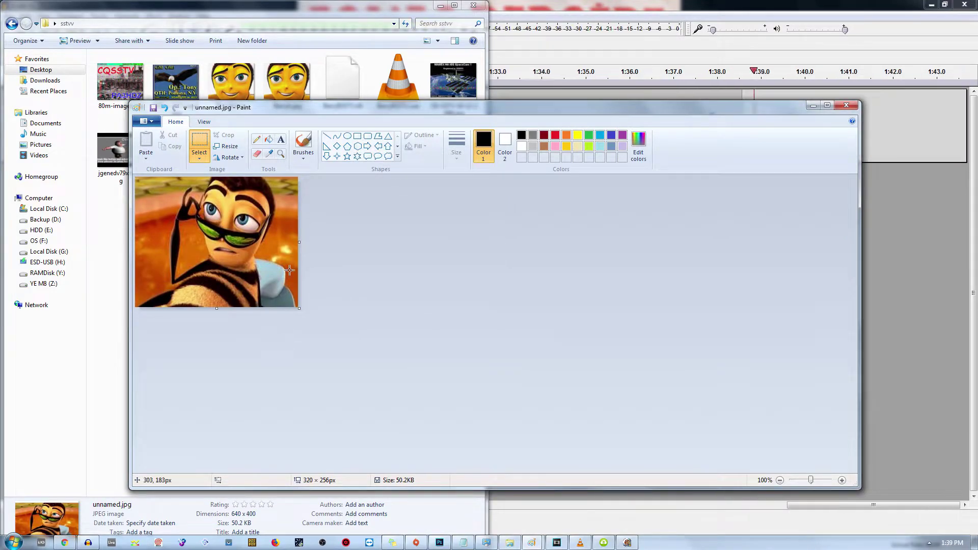
Step: Save the resized picture as a 24-bit bitmap named BARRY in the sstvv folder
{"action": "scroll", "coordinate": [289, 270], "scroll_direction": "up", "scroll_amount": 2}
{"action": "scroll", "coordinate": [357, 302], "scroll_direction": "down", "scroll_amount": 1}
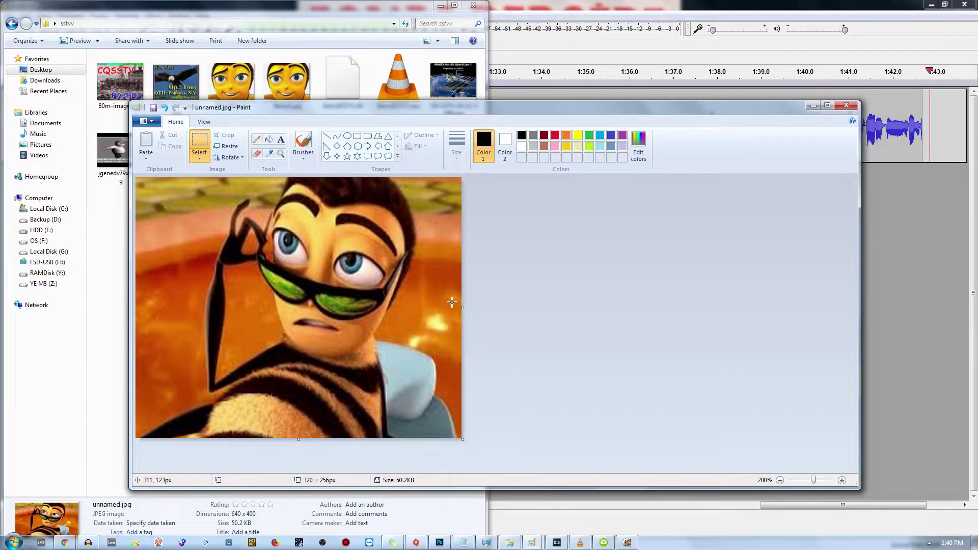
{"action": "left_click", "coordinate": [145, 122]}
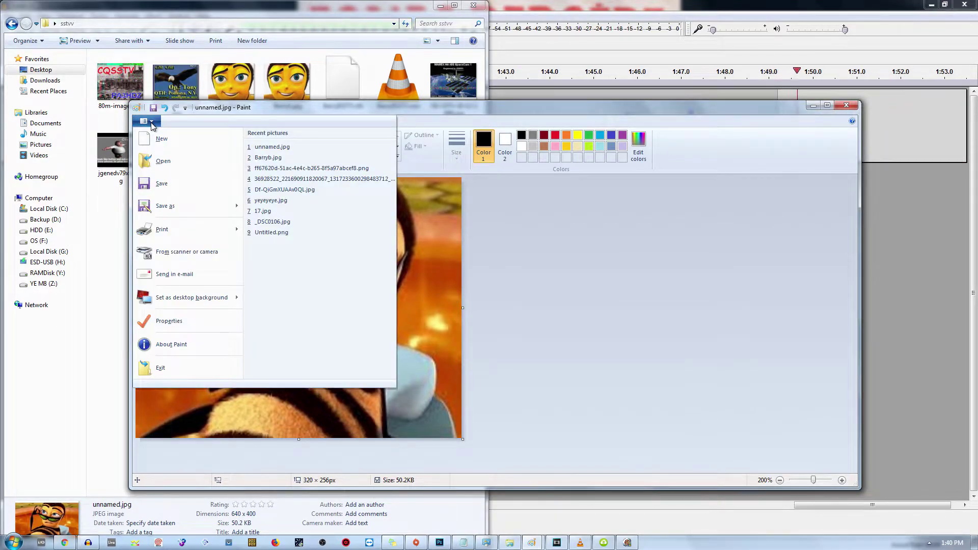
{"action": "mouse_move", "coordinate": [179, 206]}
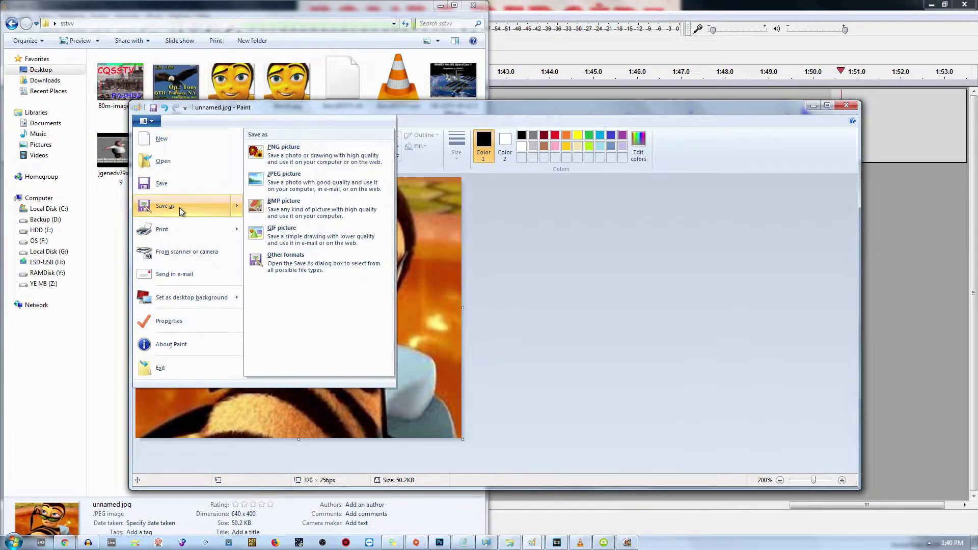
{"action": "left_click", "coordinate": [339, 210]}
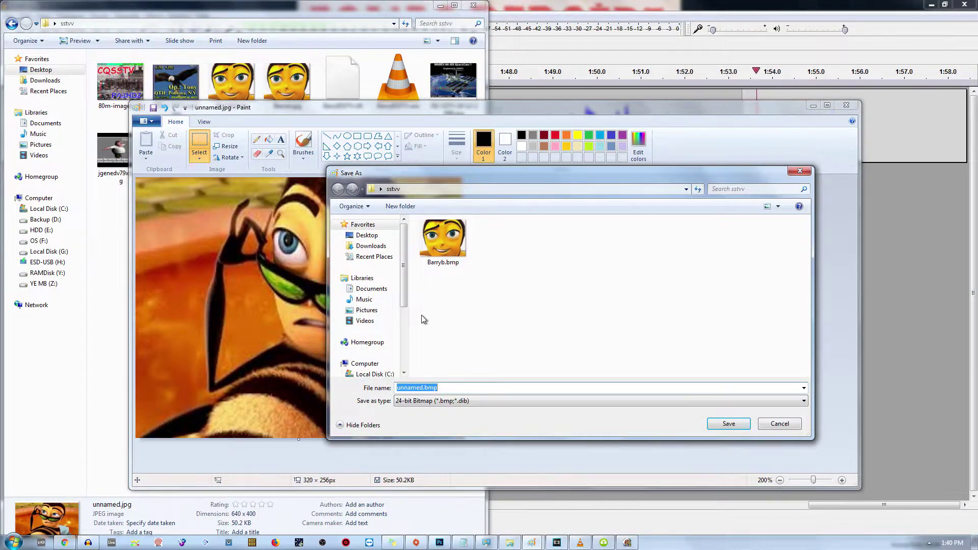
{"action": "type", "text": "BA"}
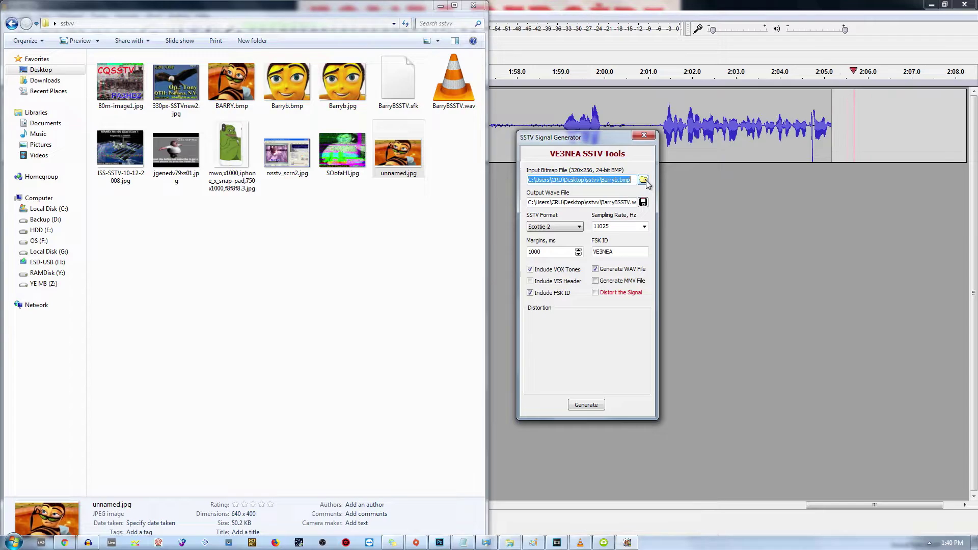
Step: In SSTV Signal Generator, generate the audio from BARRY.bmp with Barry.wav as the output wave file in the sstvv folder
{"action": "left_click", "coordinate": [644, 181]}
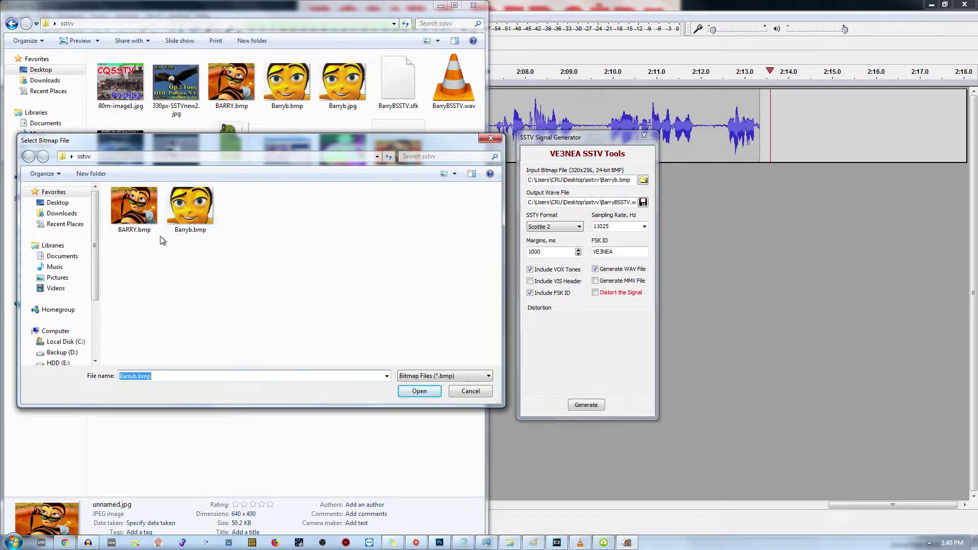
{"action": "double_click", "coordinate": [134, 209]}
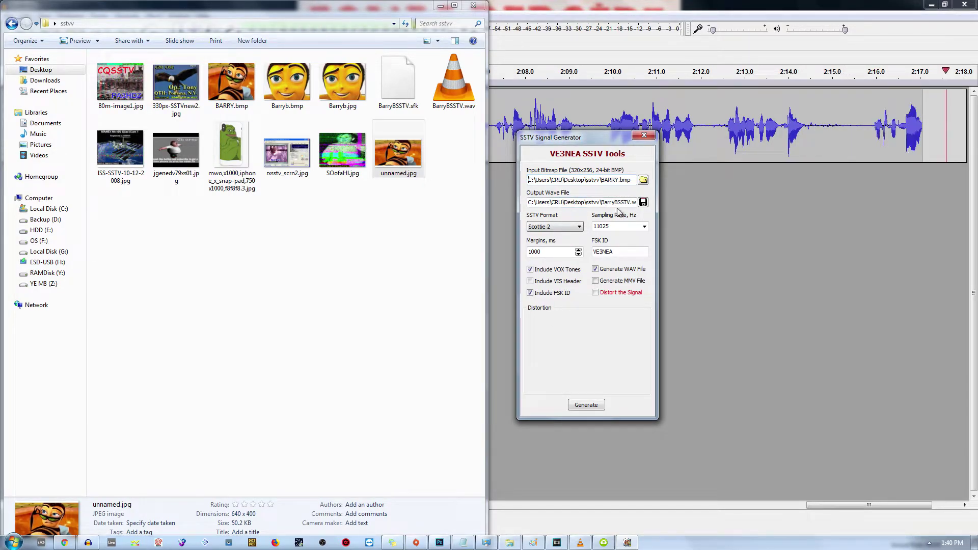
{"action": "left_click", "coordinate": [643, 203]}
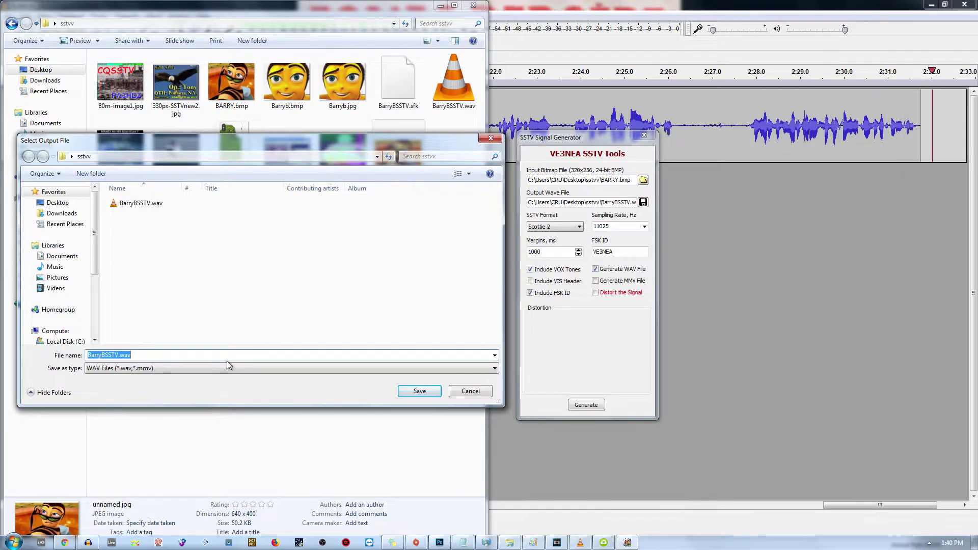
{"action": "key", "text": "BackSpace"}
{"action": "type", "text": "Barry"}
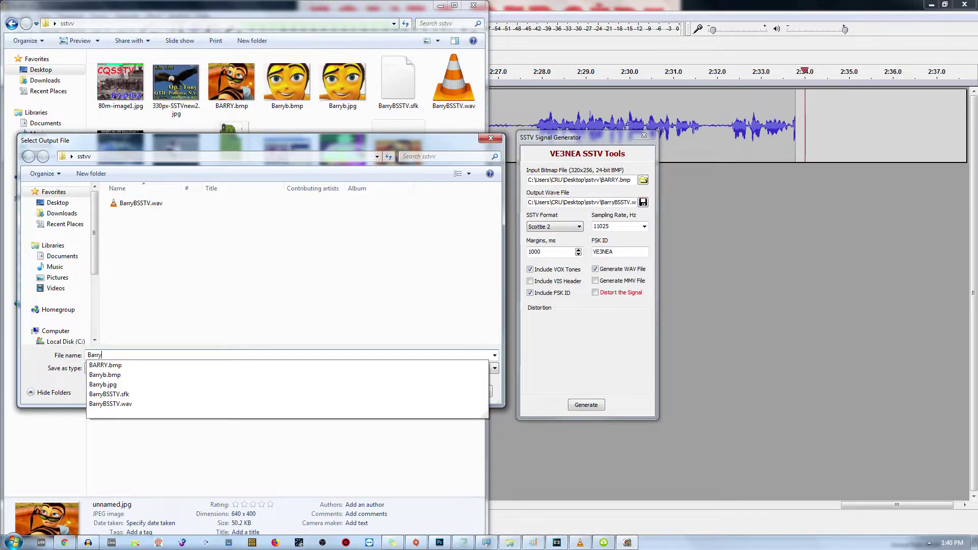
{"action": "key", "text": "Return"}
{"action": "left_click", "coordinate": [586, 405]}
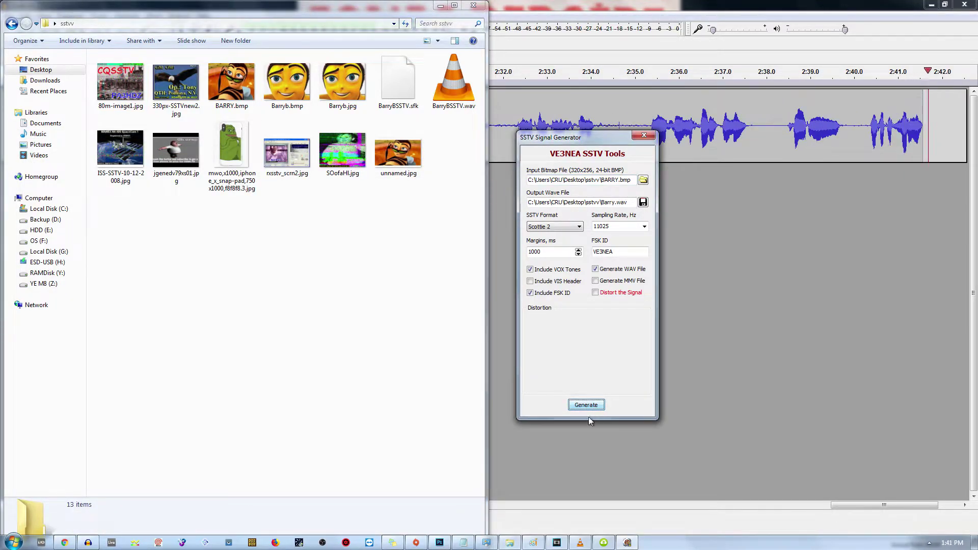
Step: Play the generated Barry.wav in VLC media player and close the player
{"action": "left_click", "coordinate": [295, 94]}
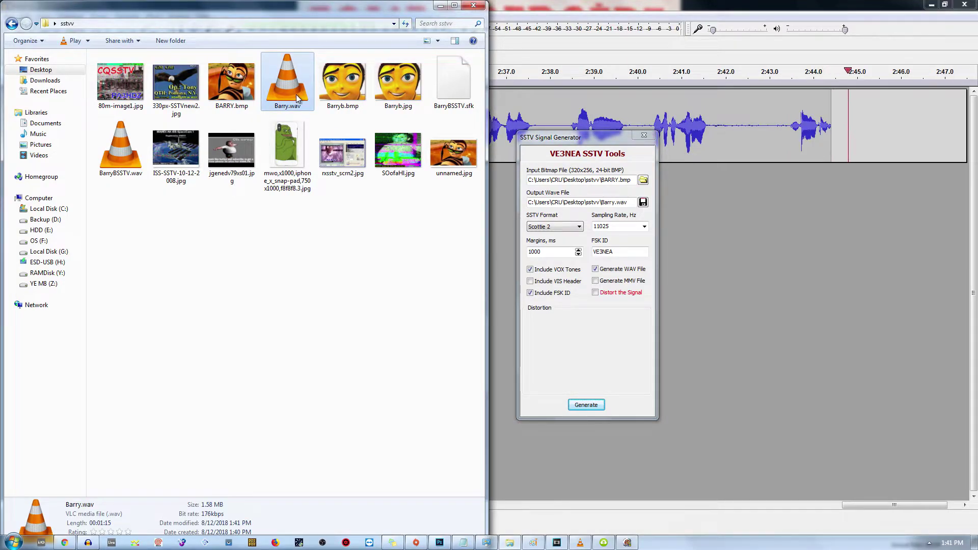
{"action": "double_click", "coordinate": [295, 94]}
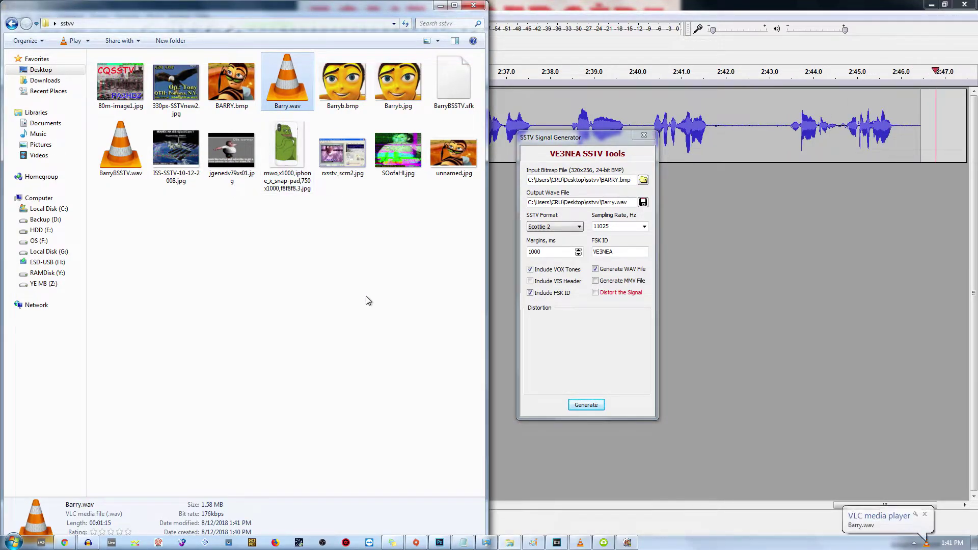
{"action": "right_click", "coordinate": [580, 542]}
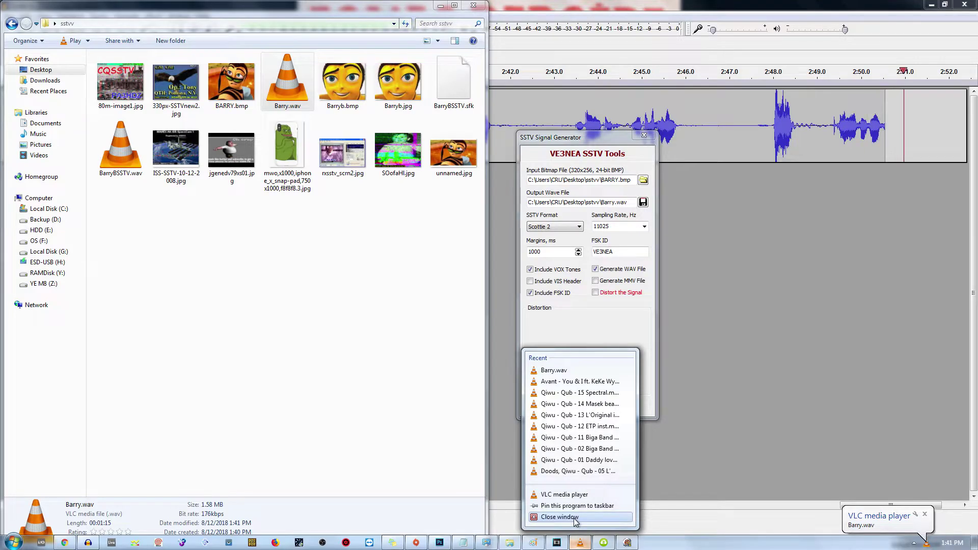
{"action": "left_click", "coordinate": [560, 517]}
Step: Search the computer's programs for MMSSTV and launch it
{"action": "key", "text": "super"}
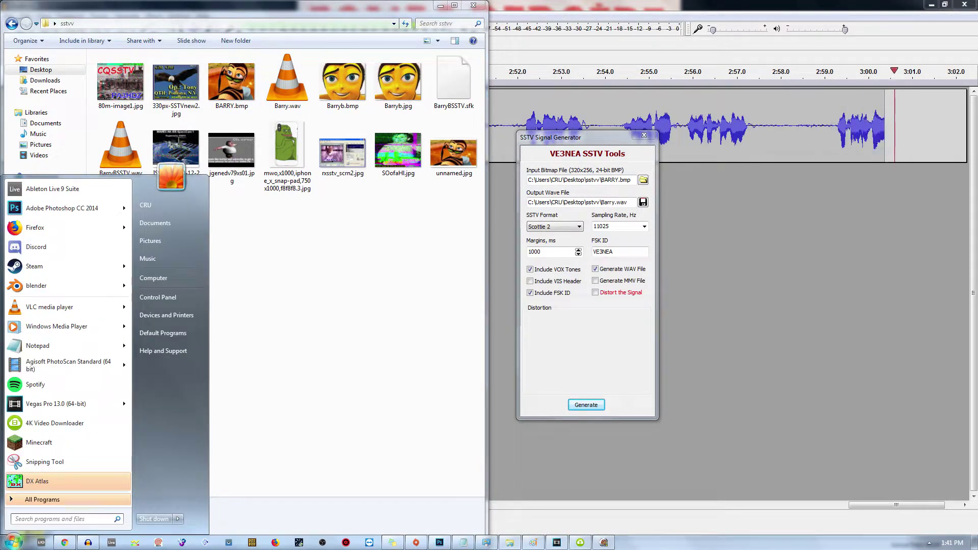
{"action": "type", "text": "vlc"}
{"action": "key", "text": "Return"}
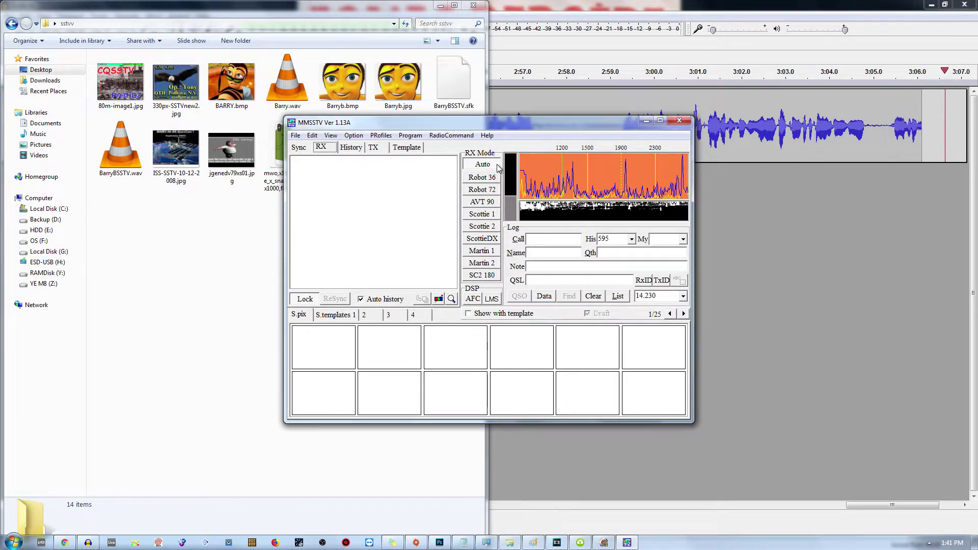
Step: Check the default recording device through MMSSTV's soundcard input level settings, and move the MMSSTV window clear of the audio files
{"action": "left_click", "coordinate": [354, 136]}
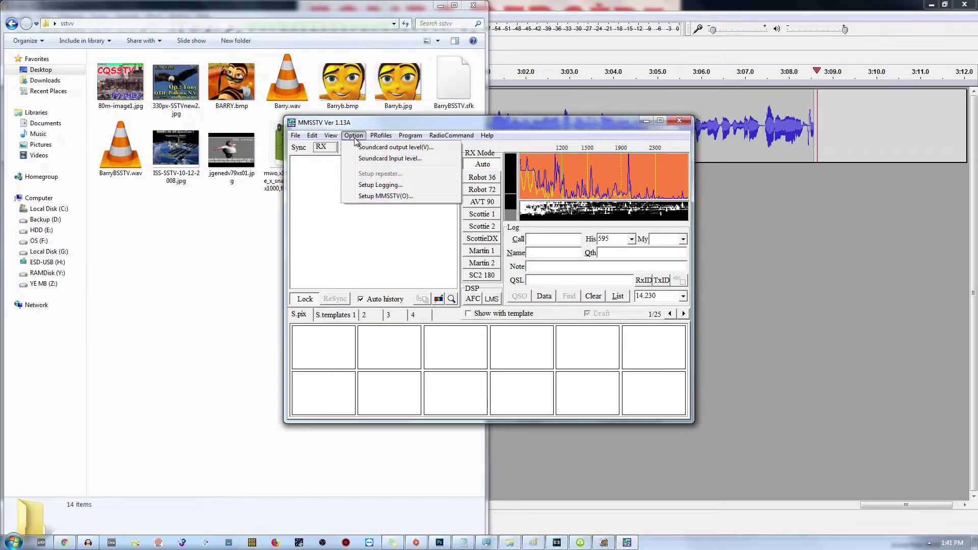
{"action": "left_click", "coordinate": [396, 161]}
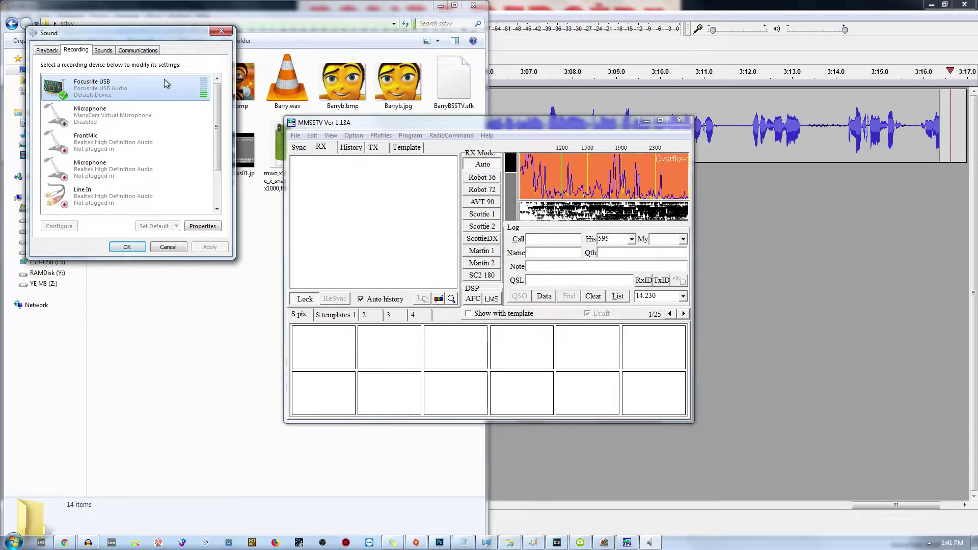
{"action": "left_click", "coordinate": [127, 248]}
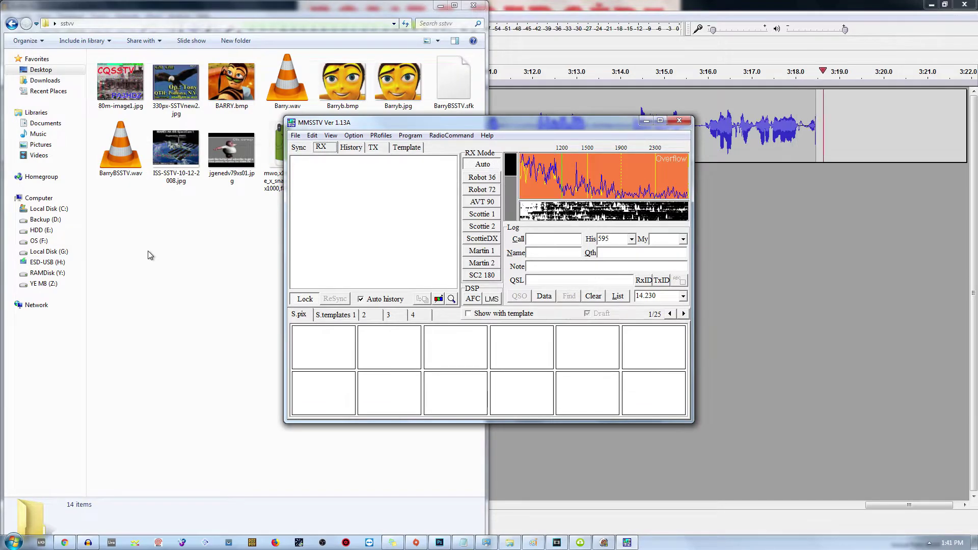
{"action": "left_click_drag", "start_coordinate": [366, 122], "coordinate": [434, 141]}
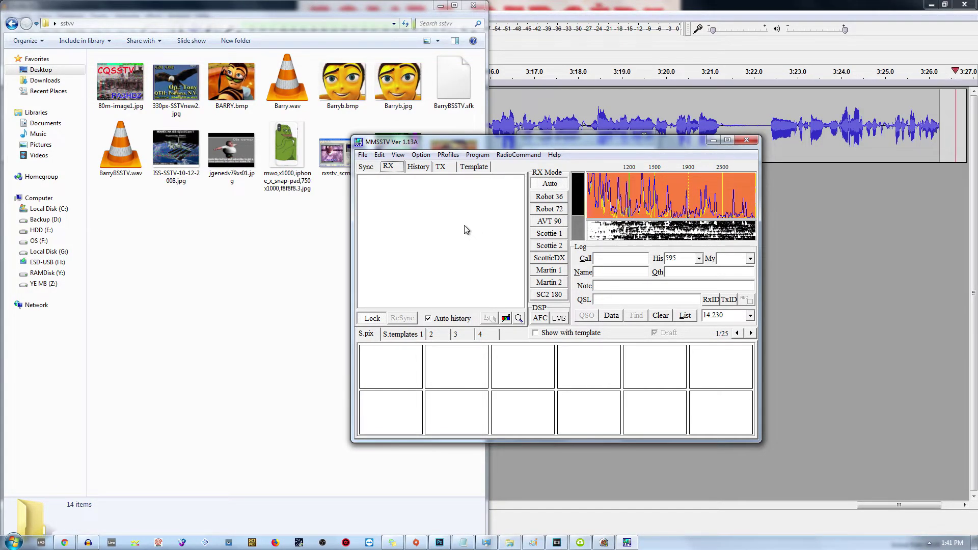
Step: Play Barry.wav in VLC and bring MMSSTV to the front to receive the picture
{"action": "double_click", "coordinate": [291, 106]}
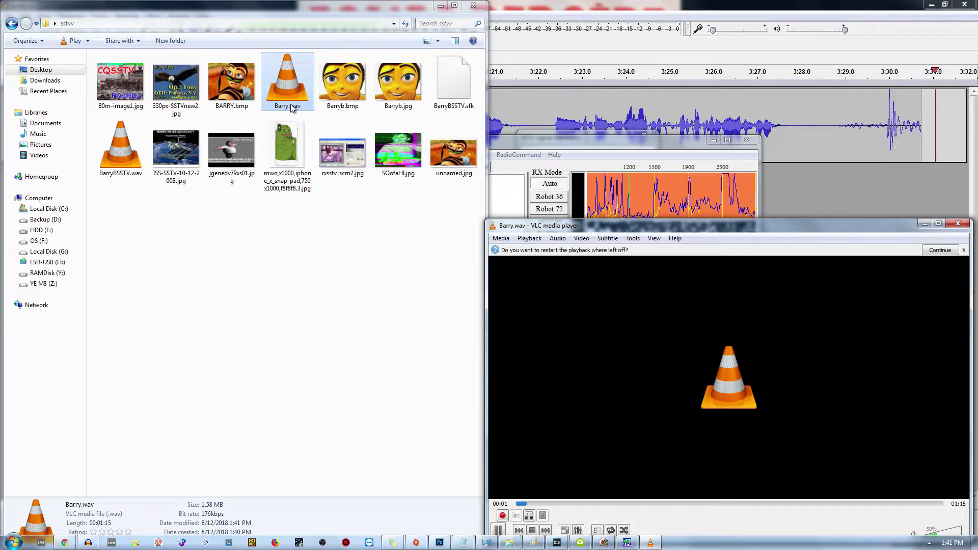
{"action": "left_click", "coordinate": [542, 140]}
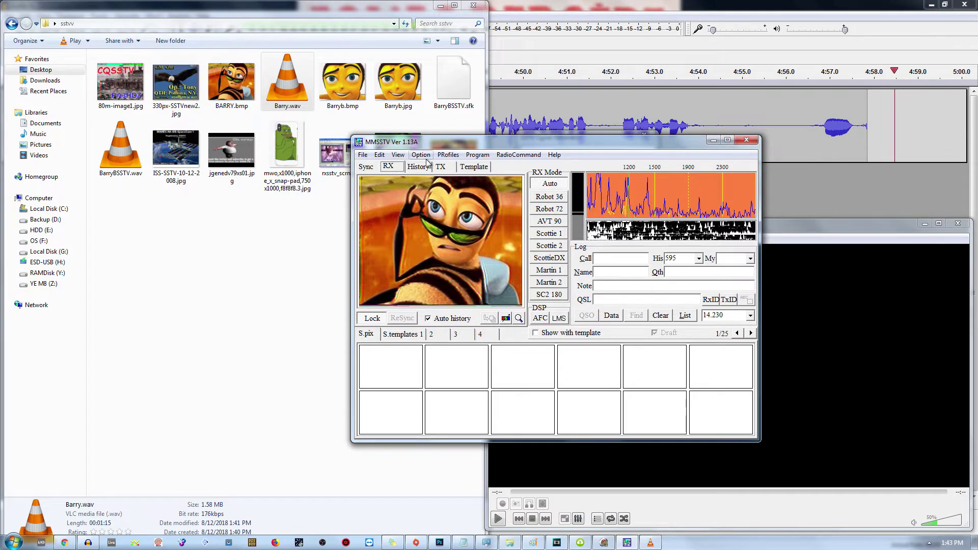
Step: Show the received picture in MMSSTV's history and examine the options for saving it to a file, without saving
{"action": "left_click", "coordinate": [417, 167]}
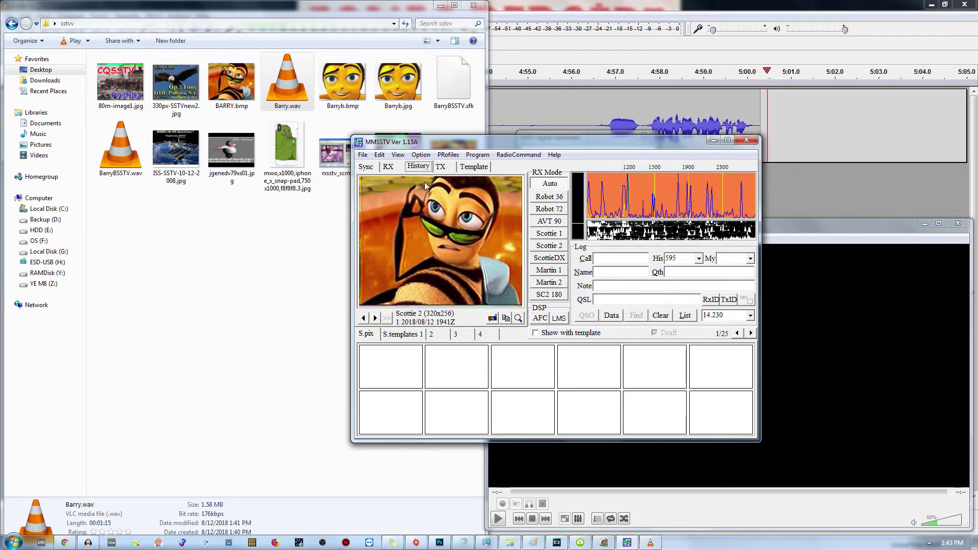
{"action": "right_click", "coordinate": [424, 219]}
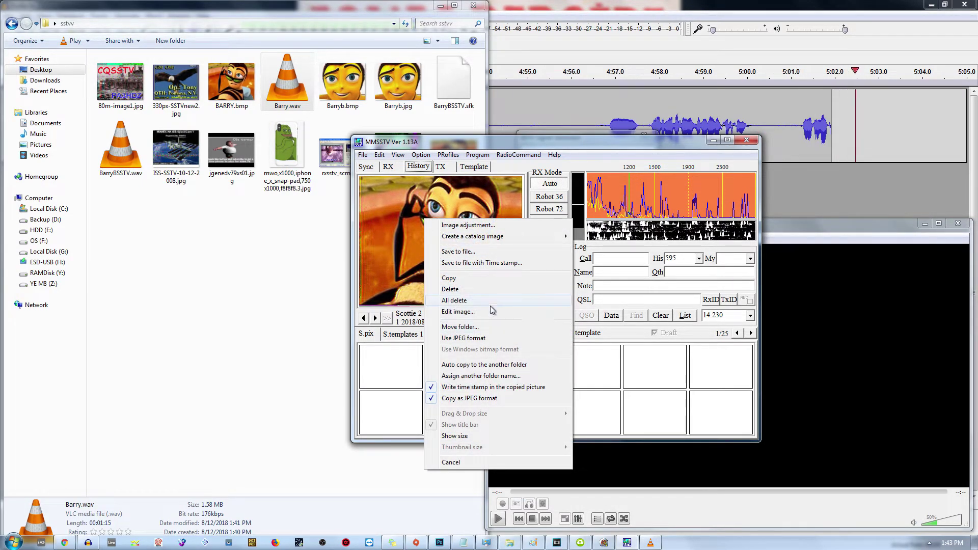
{"action": "left_click", "coordinate": [465, 252]}
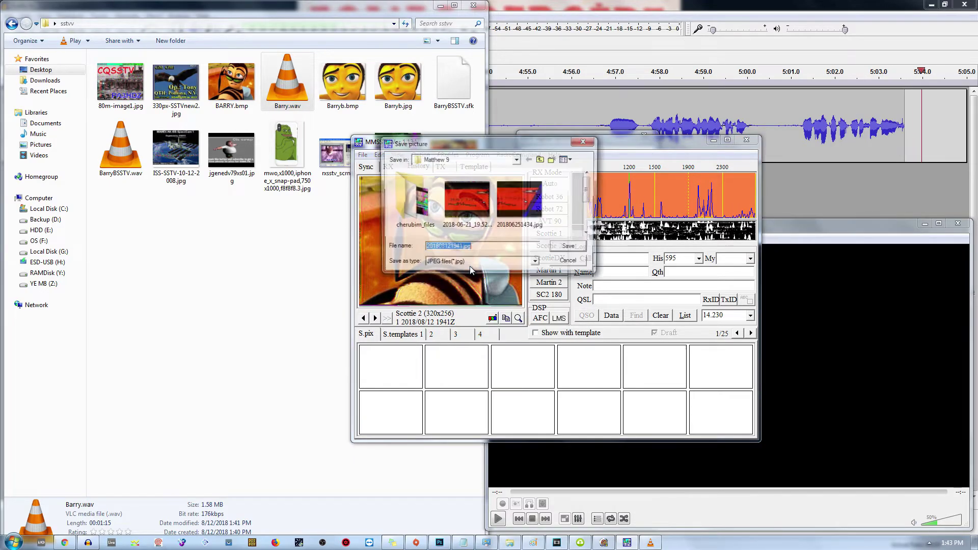
{"action": "left_click", "coordinate": [569, 263]}
{"action": "right_click", "coordinate": [398, 228]}
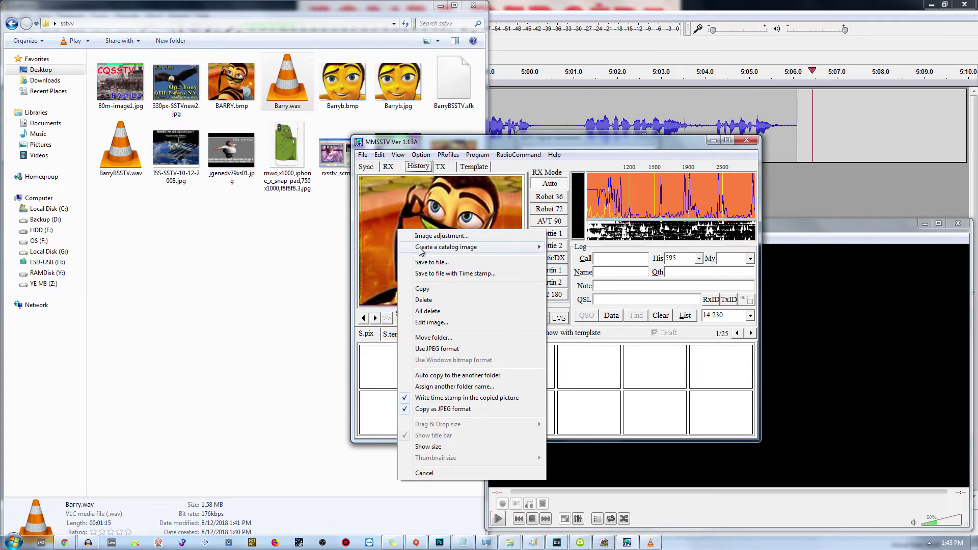
{"action": "left_click", "coordinate": [384, 217]}
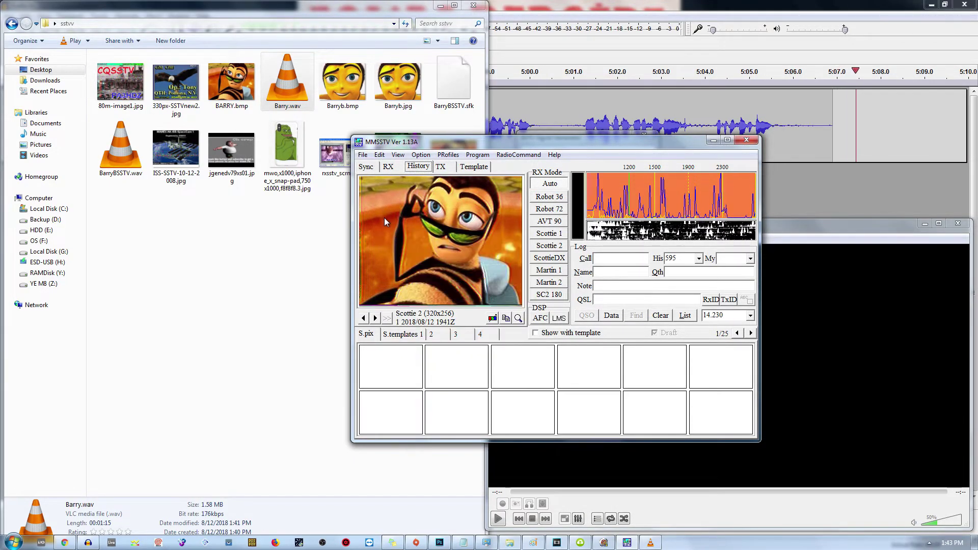
Step: Switch the receive mode through Scottie 2, AVT 90 and Robot 72 to Robot 36, and display the incoming signal's sync view
{"action": "left_click", "coordinate": [554, 247]}
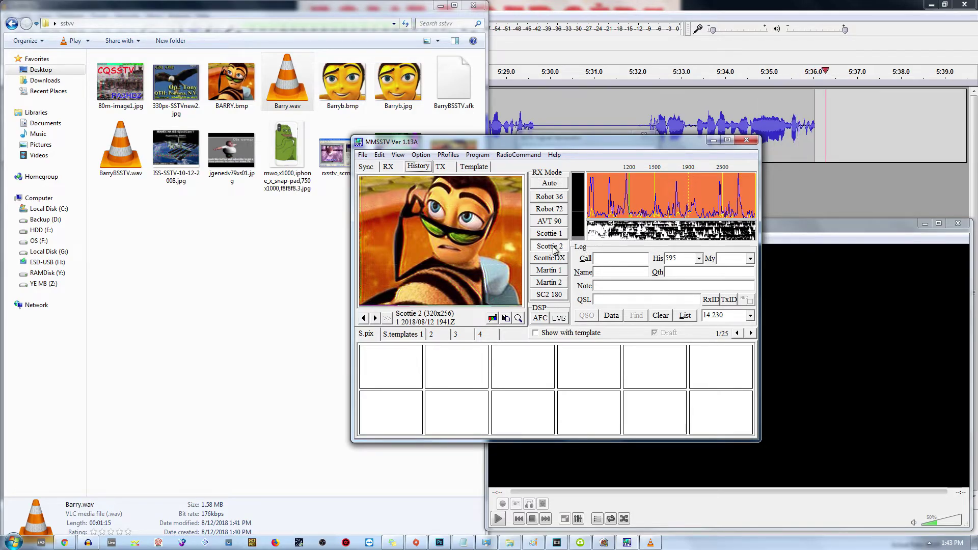
{"action": "left_click", "coordinate": [388, 167]}
{"action": "left_click", "coordinate": [550, 222]}
{"action": "left_click", "coordinate": [549, 209]}
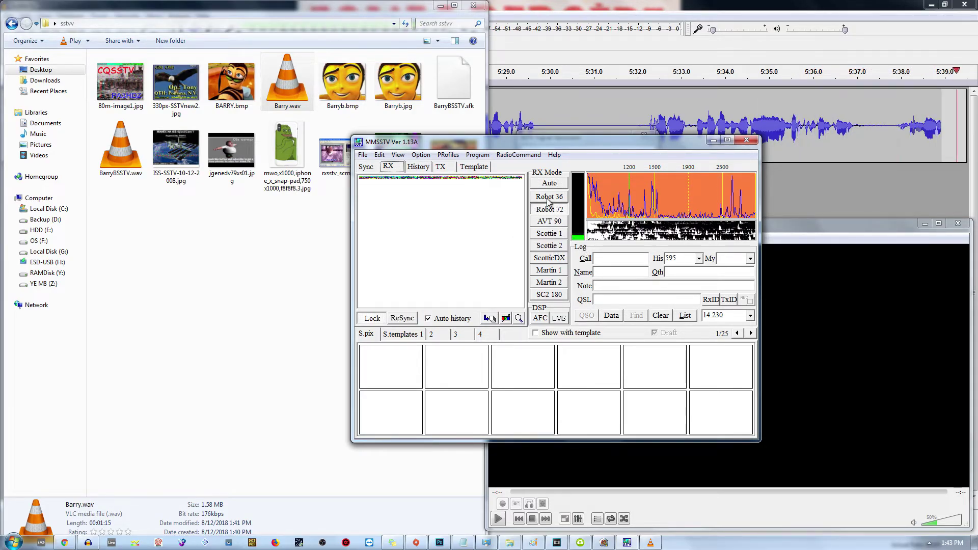
{"action": "left_click", "coordinate": [549, 196]}
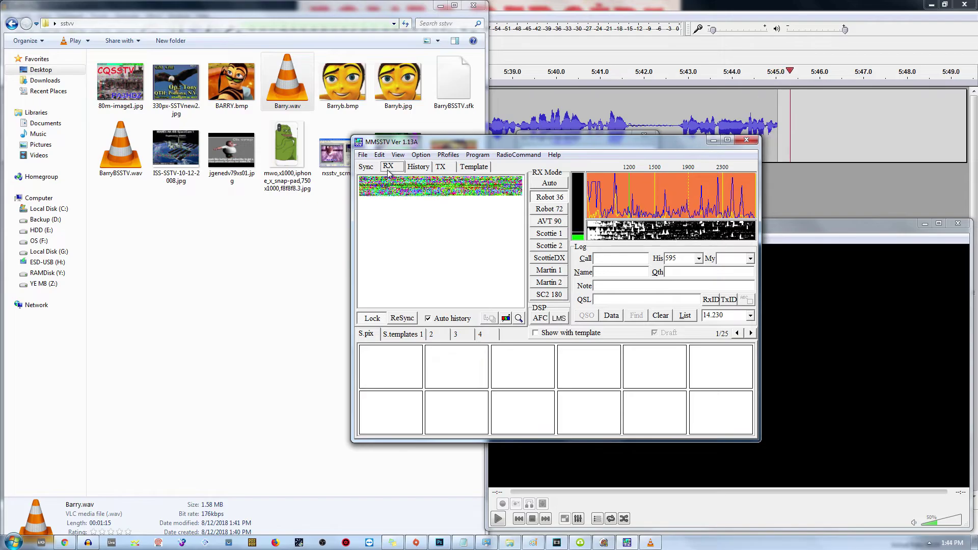
{"action": "left_click", "coordinate": [365, 167]}
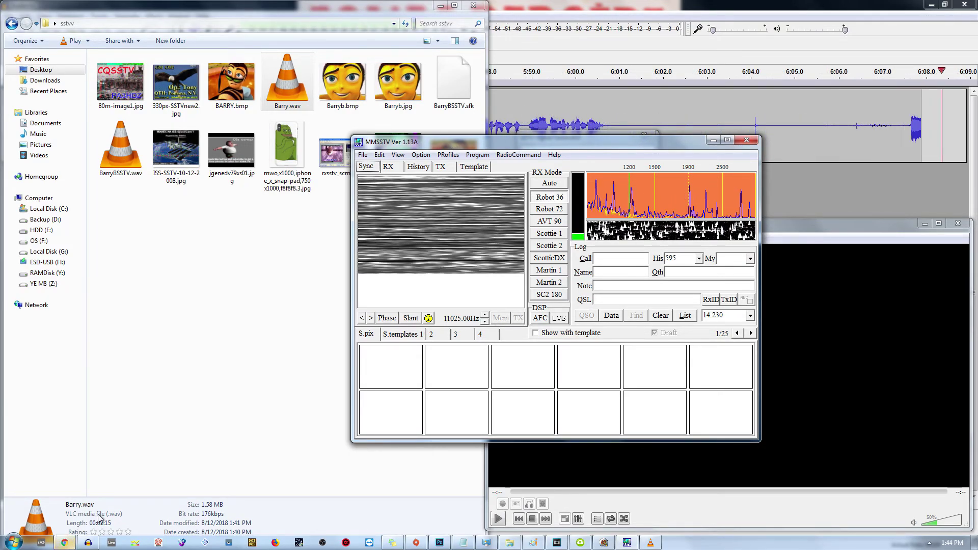
Step: Bring the sstvv folder window forward and move the MMSSTV window over it, clear of SSTV Signal Generator and VLC
{"action": "mouse_move", "coordinate": [62, 544]}
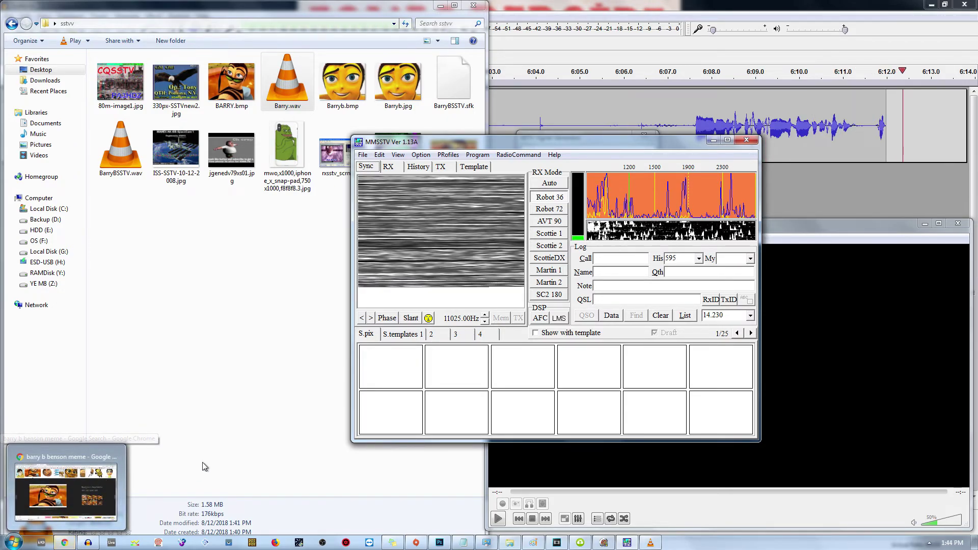
{"action": "left_click", "coordinate": [218, 432]}
{"action": "left_click_drag", "start_coordinate": [661, 145], "coordinate": [331, 100]}
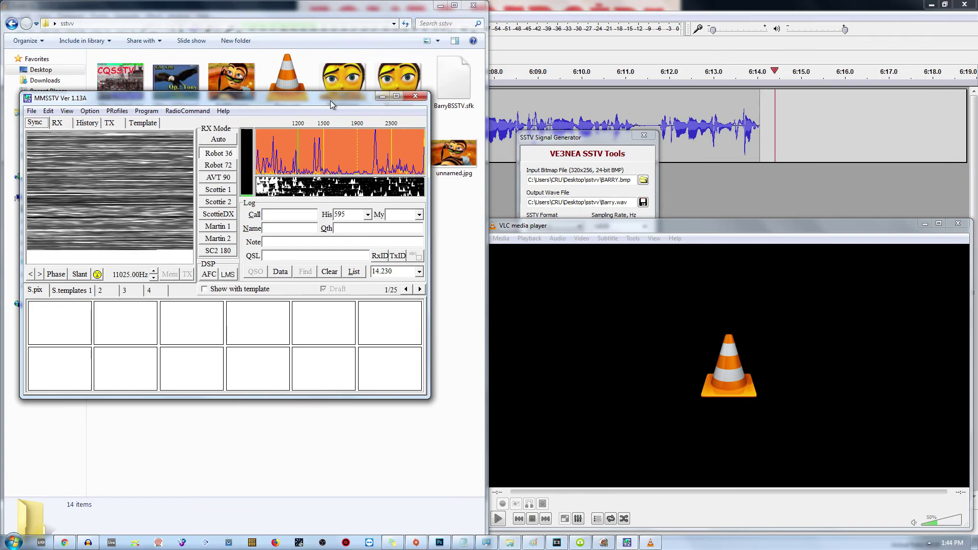